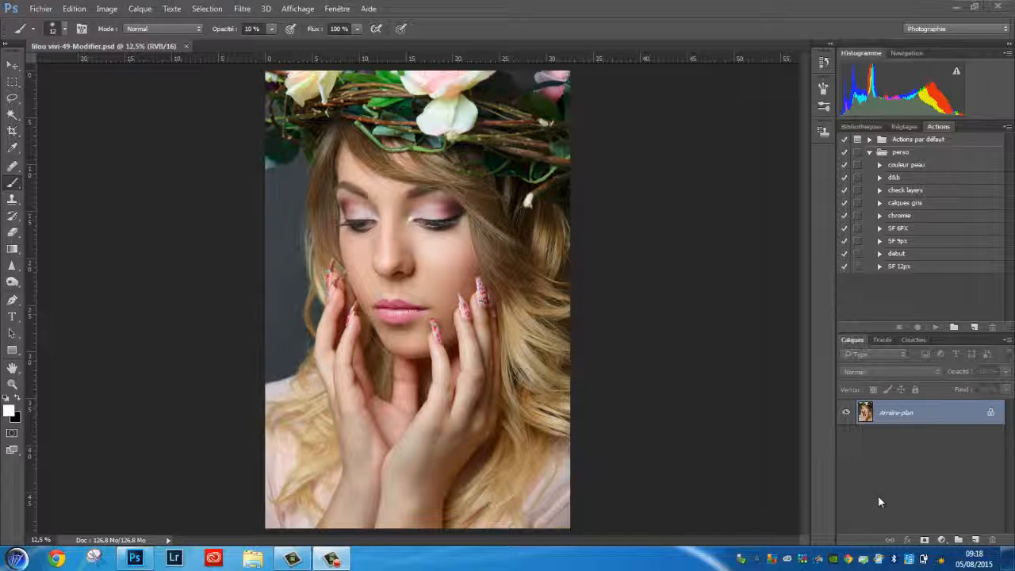
Create a new action named "video" and start recording it.
click(973, 327)
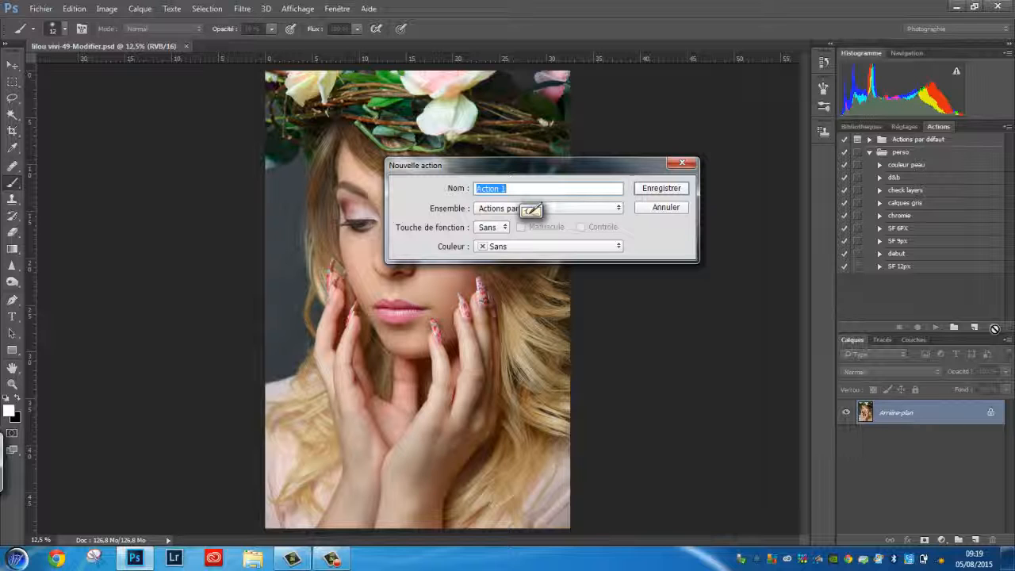
text(vide)
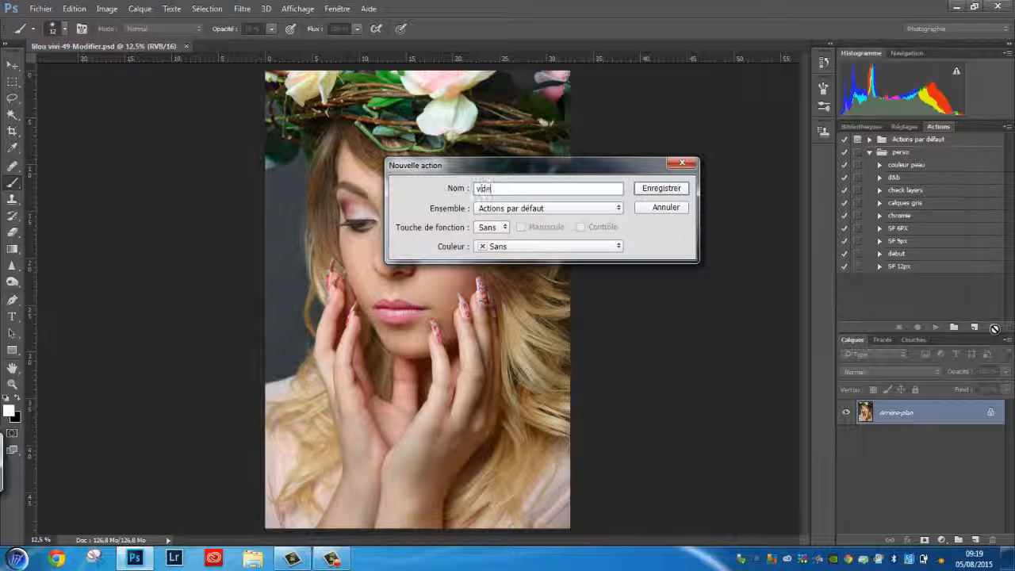
text(o)
click(659, 193)
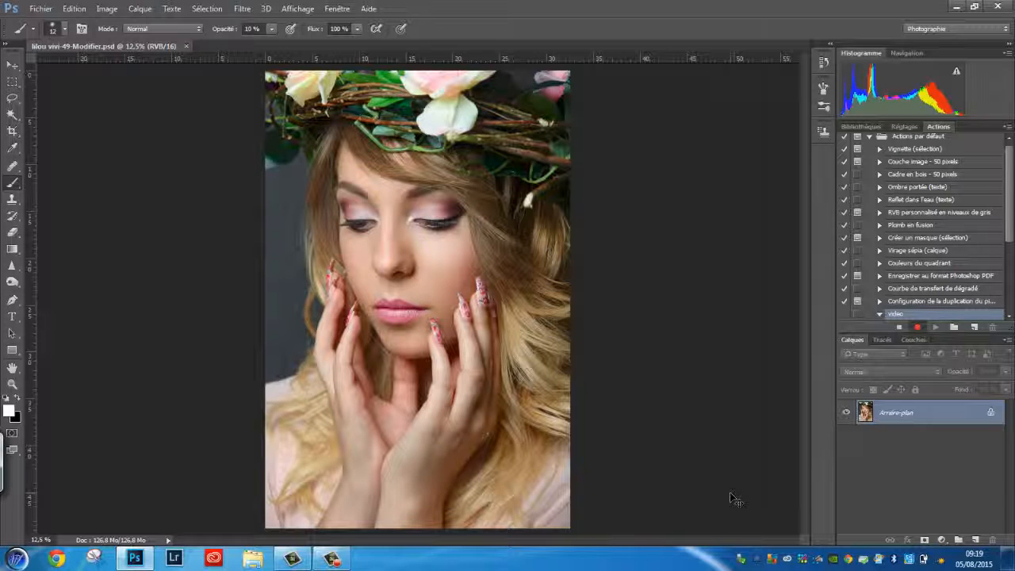
Duplicate the background layer twice and hide the top copy.
key(ctrl+j)
key(ctrl+j)
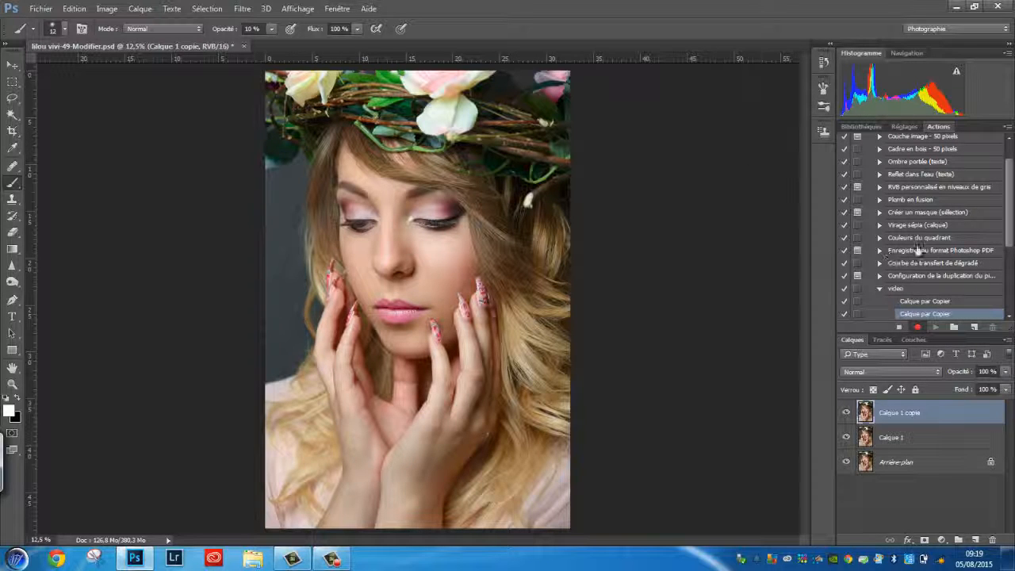
click(847, 412)
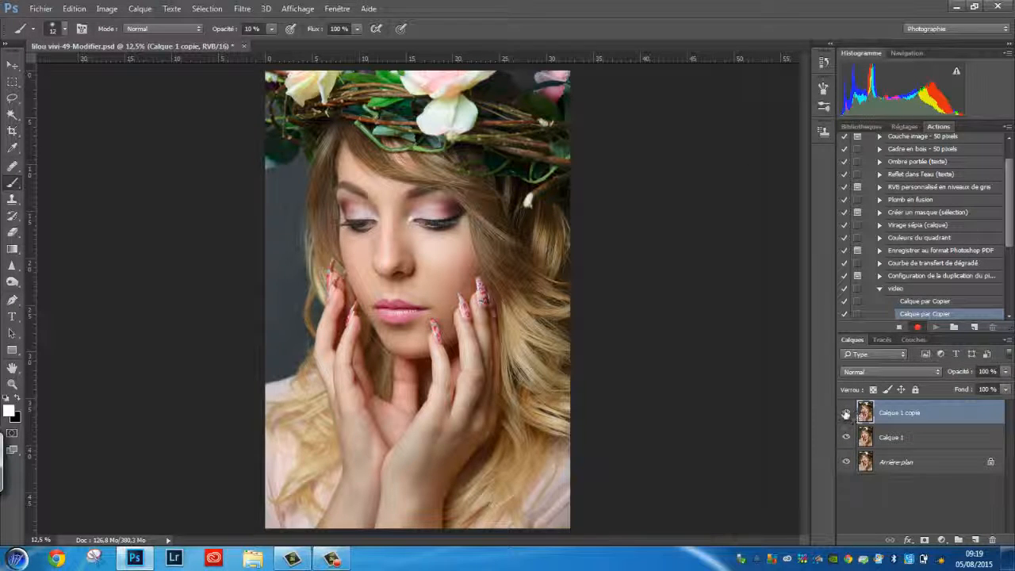
Apply a Gaussian blur with a 9-pixel radius to the middle layer, Calque 1.
click(893, 438)
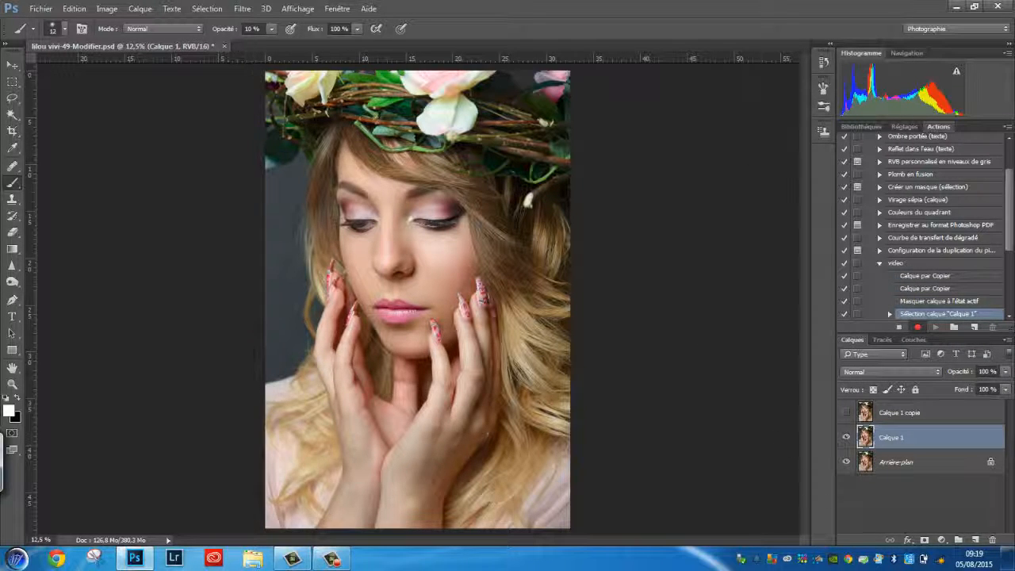
click(242, 9)
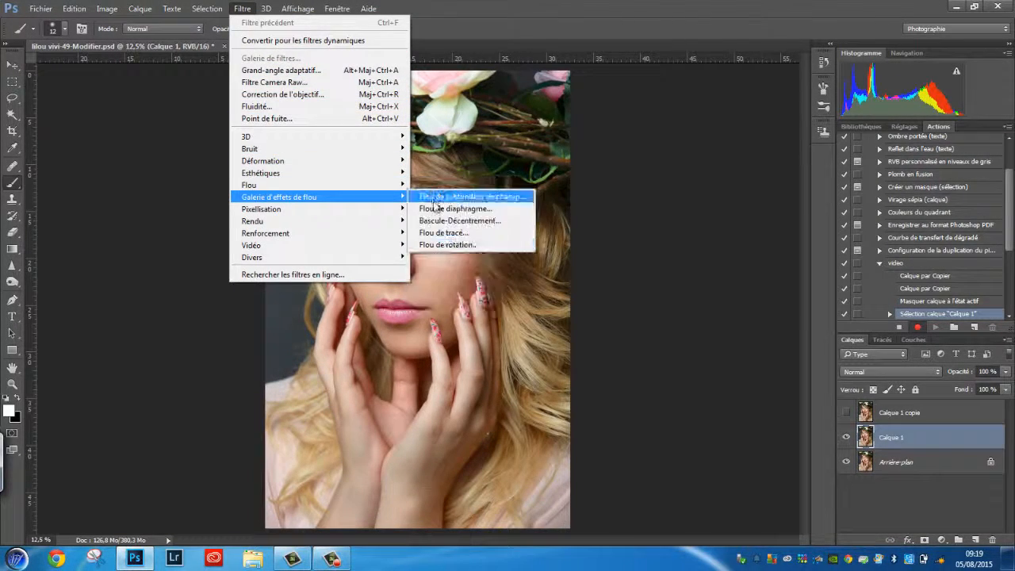
mouse_move(397, 186)
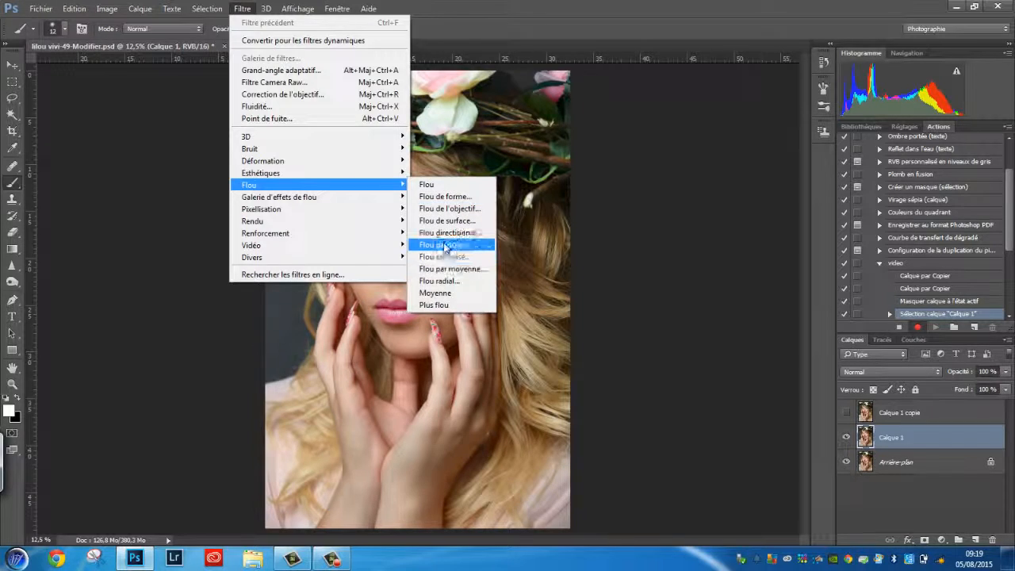
click(444, 244)
text(9)
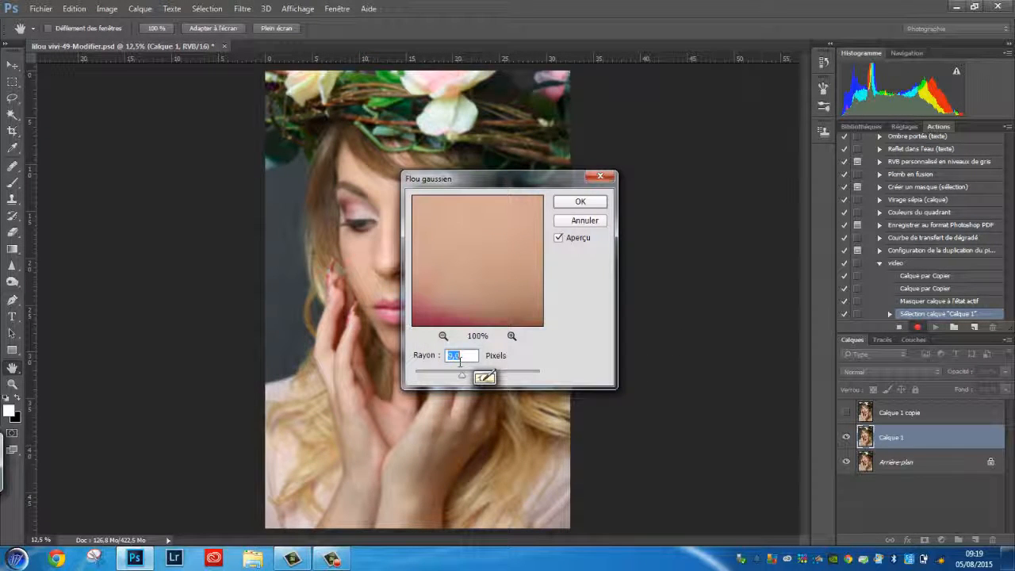
key(Return)
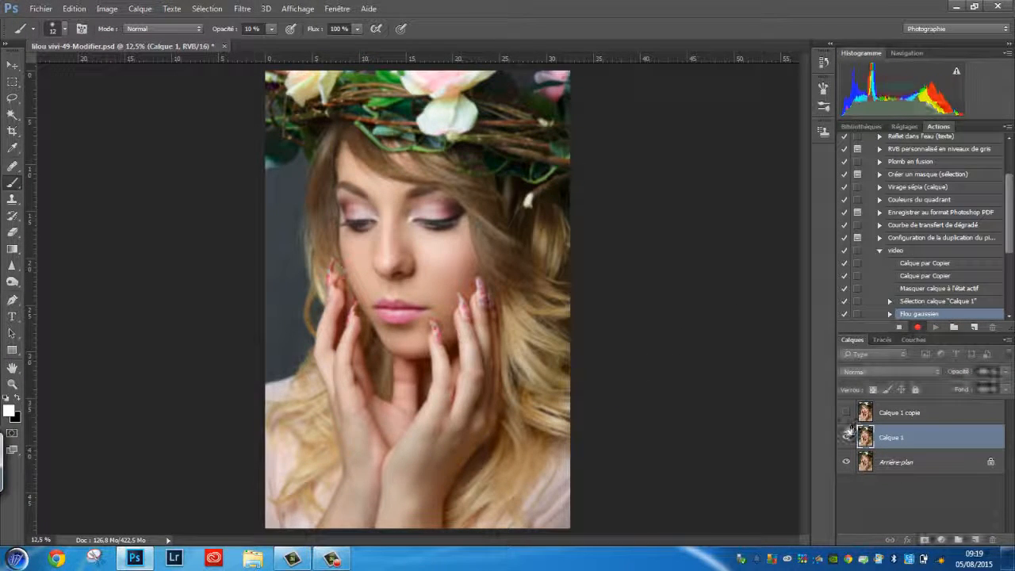
Show and select the top copy, then apply Calque 1 to it inverted with the Addition operation.
click(847, 412)
click(904, 413)
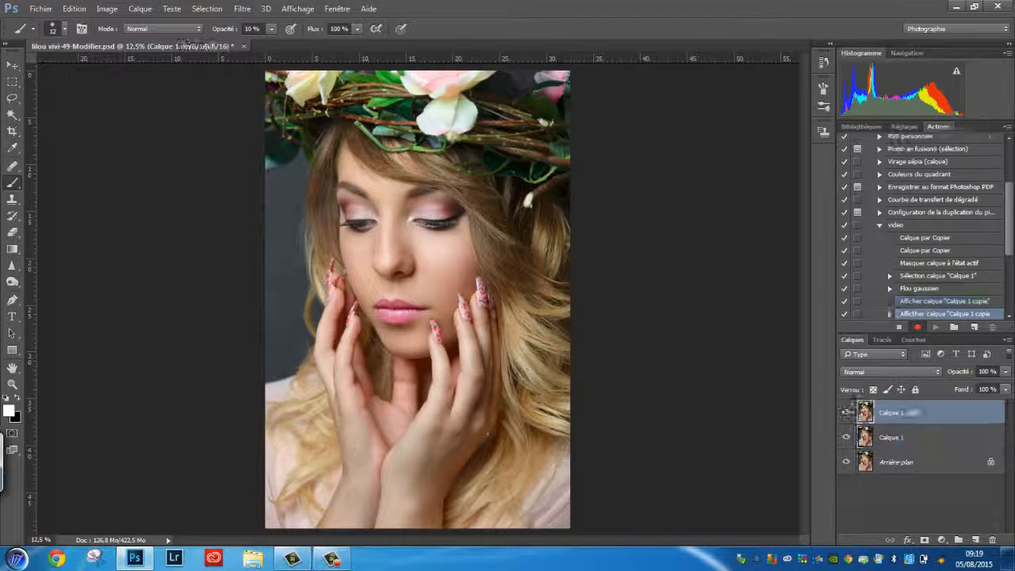
click(139, 9)
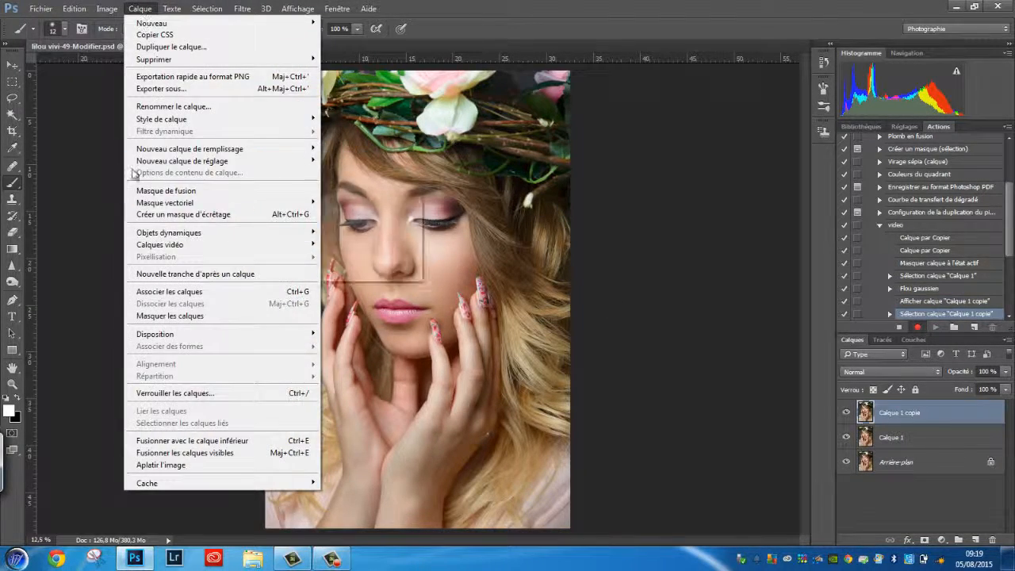
mouse_move(107, 8)
click(127, 195)
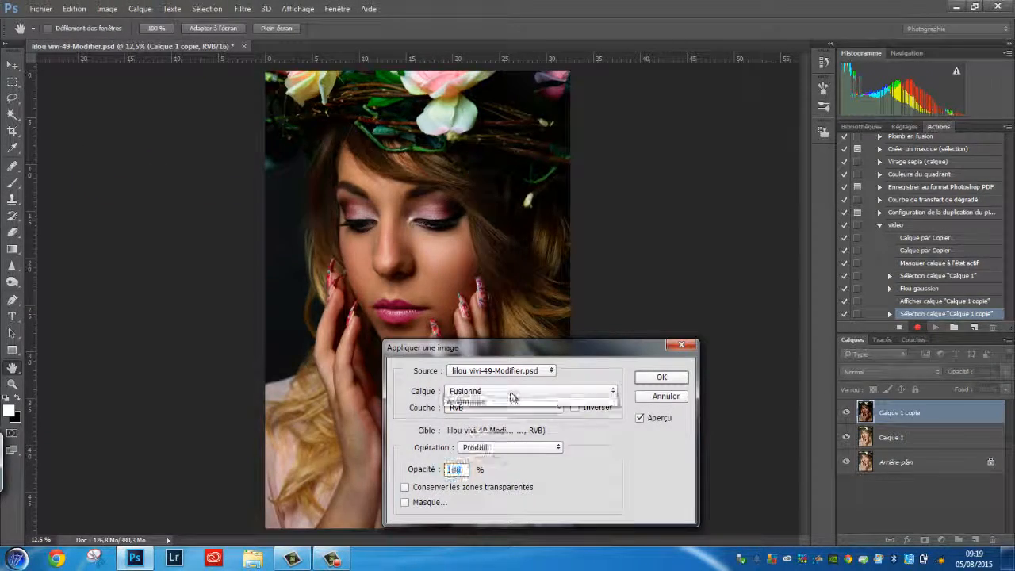
click(513, 391)
click(507, 430)
click(576, 407)
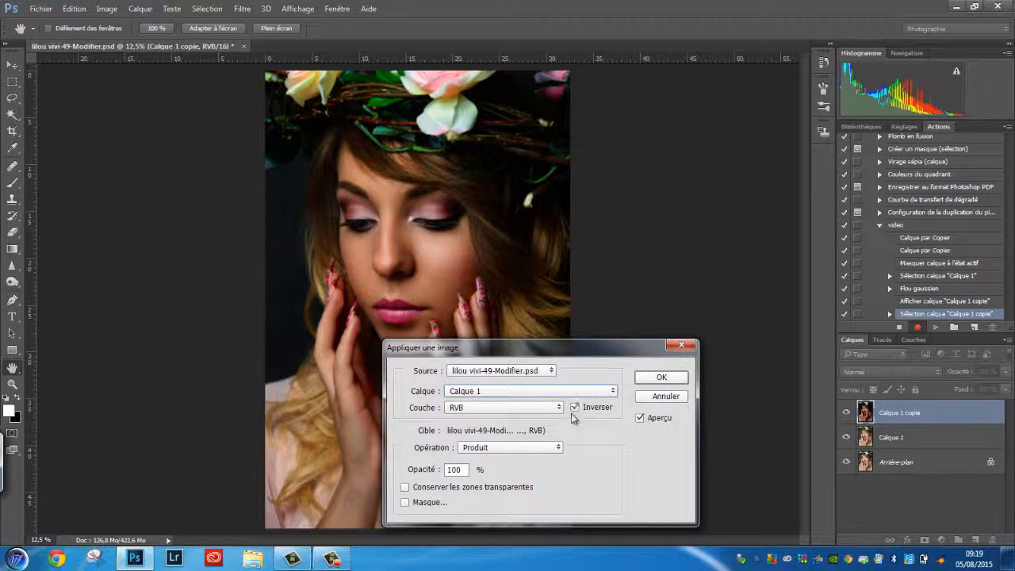
click(527, 449)
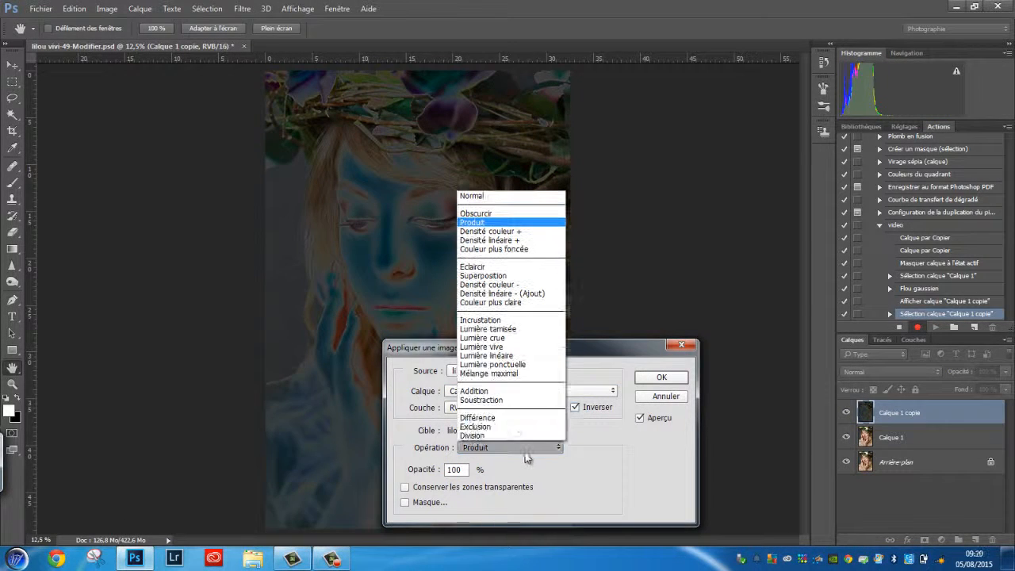
click(525, 391)
click(658, 379)
Set the top copy layer's blend mode to Lumière linéaire.
key(b)
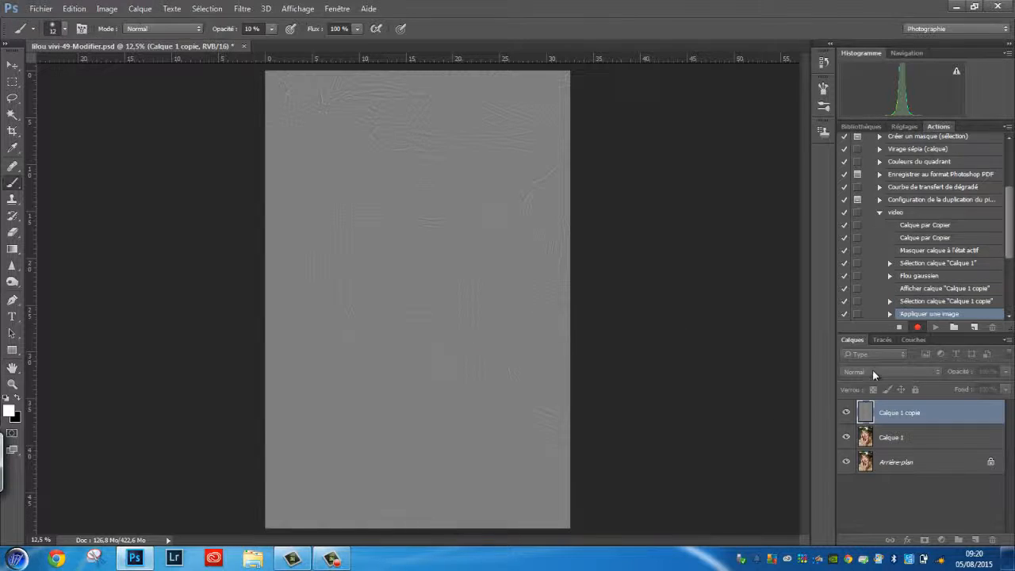
click(872, 372)
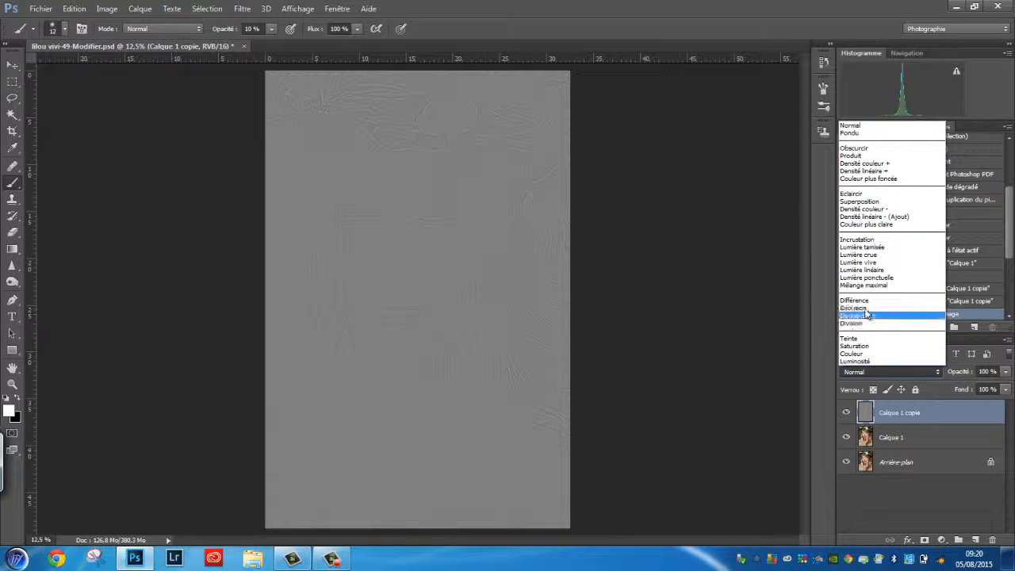
click(863, 269)
Rename the blurred layer Calque 1 to "low".
click(892, 437)
double_click(892, 437)
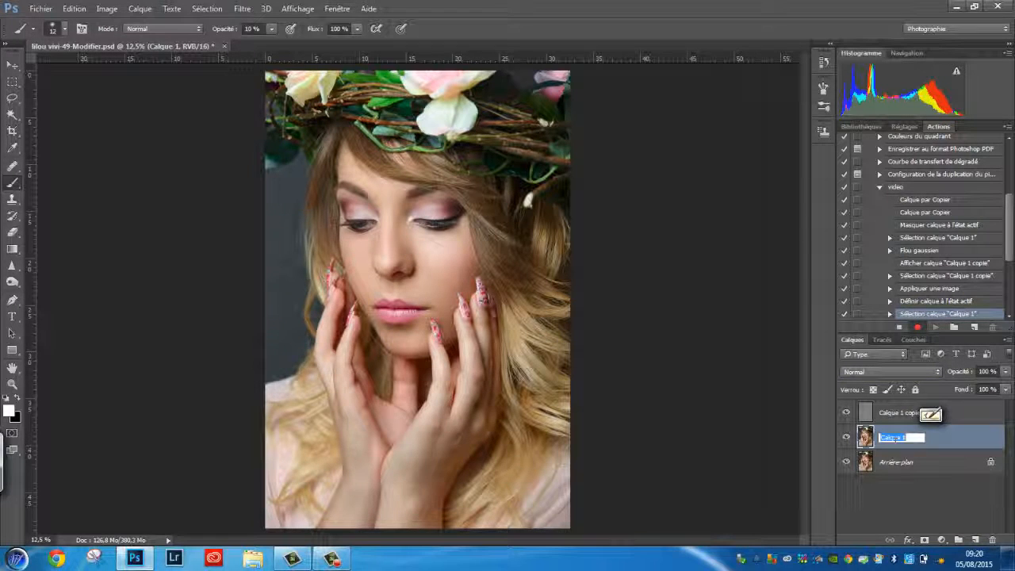
text(low)
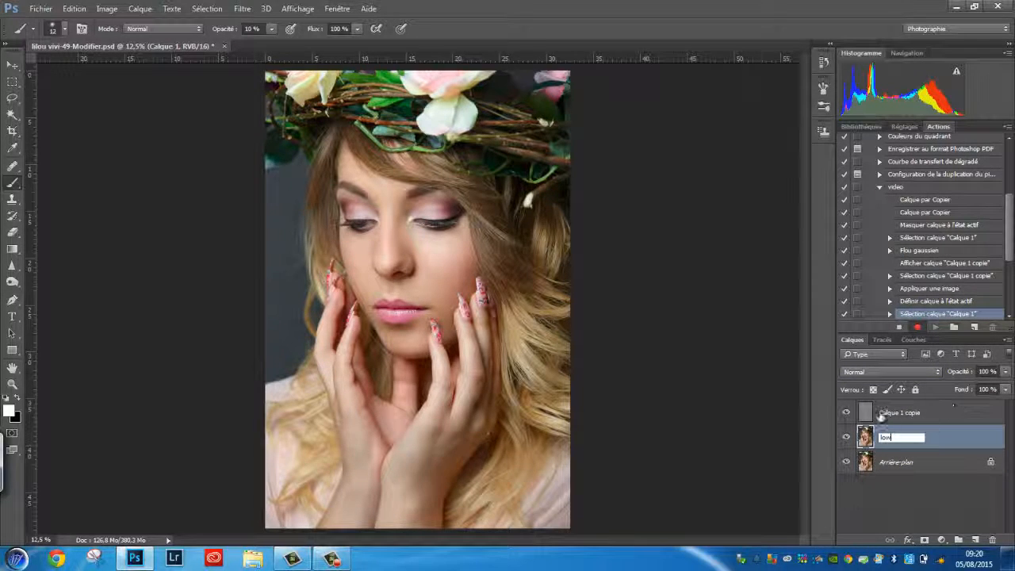
Rename the top copy layer to "hight".
click(899, 412)
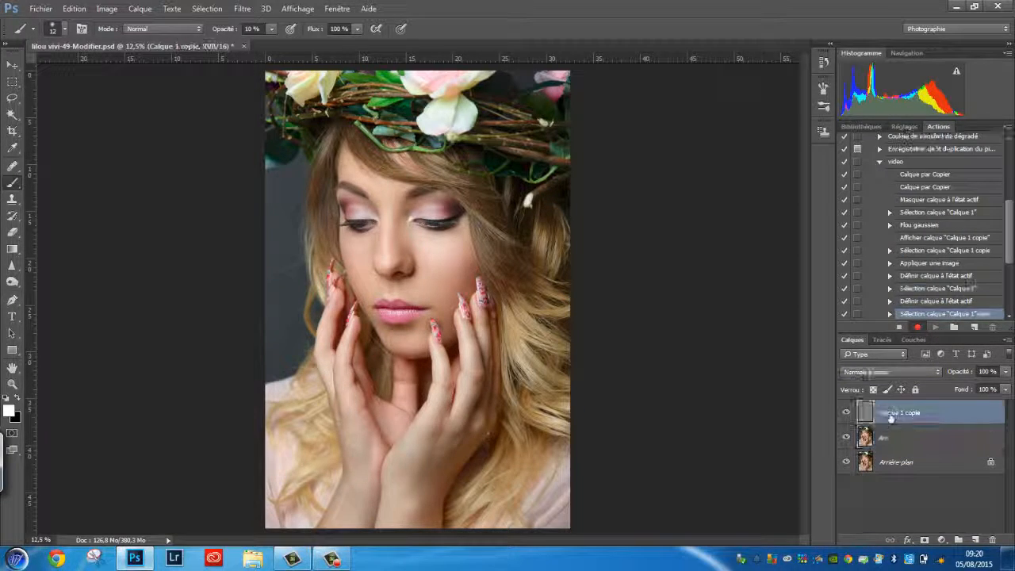
double_click(899, 412)
text(high)
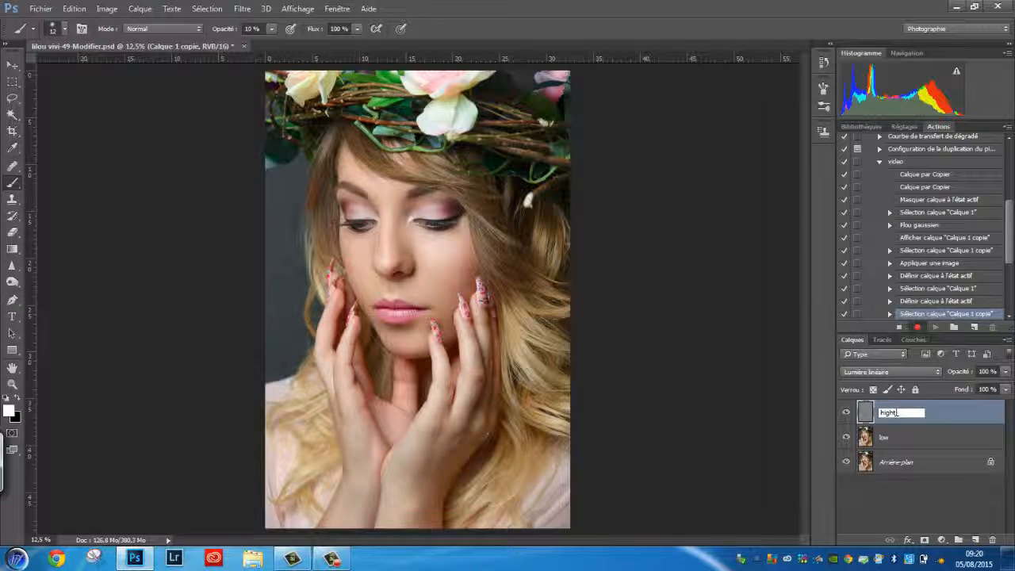
key(Return)
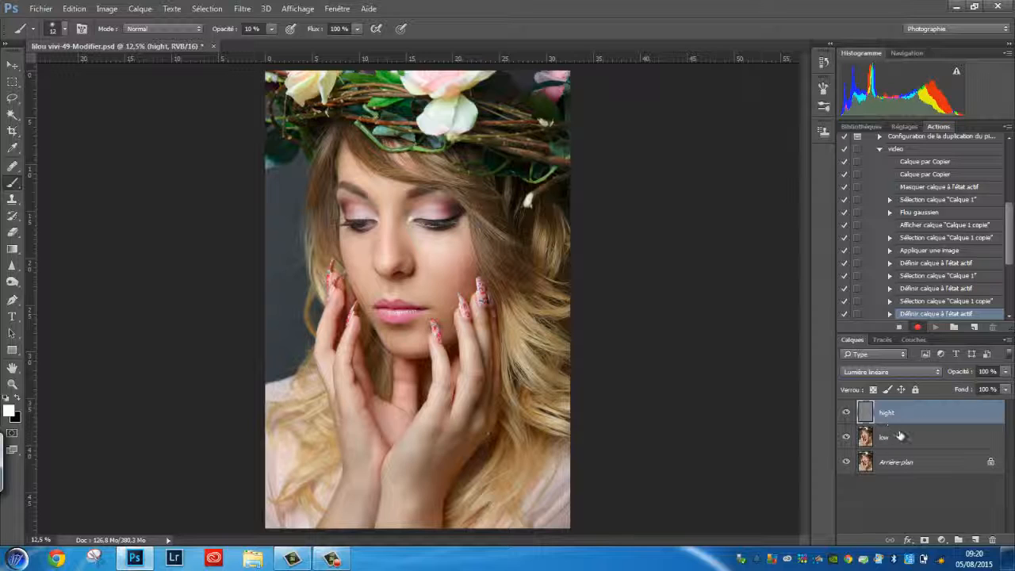
Group the hight and low layers together and name the group "split".
shift+click(900, 436)
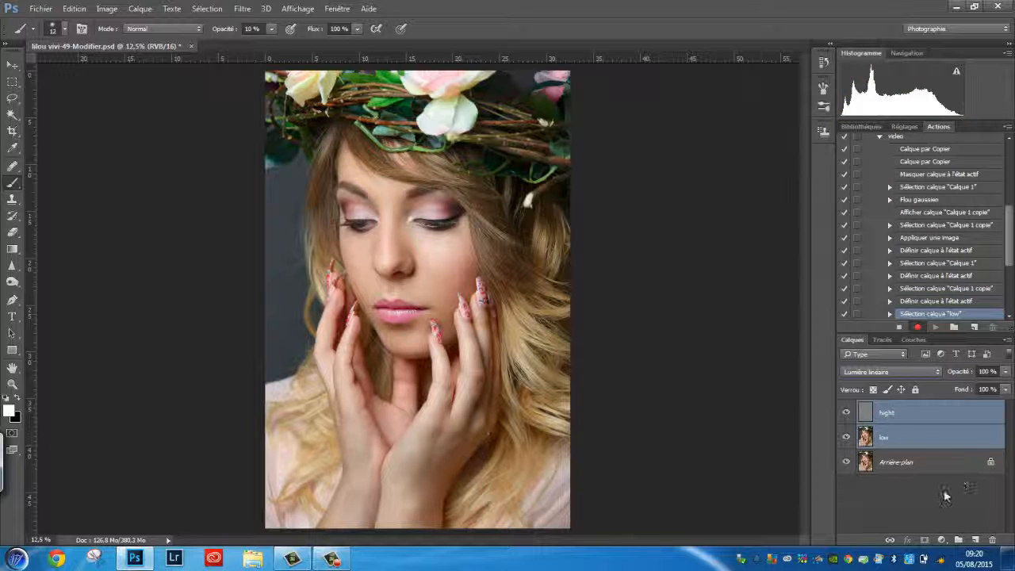
click(959, 541)
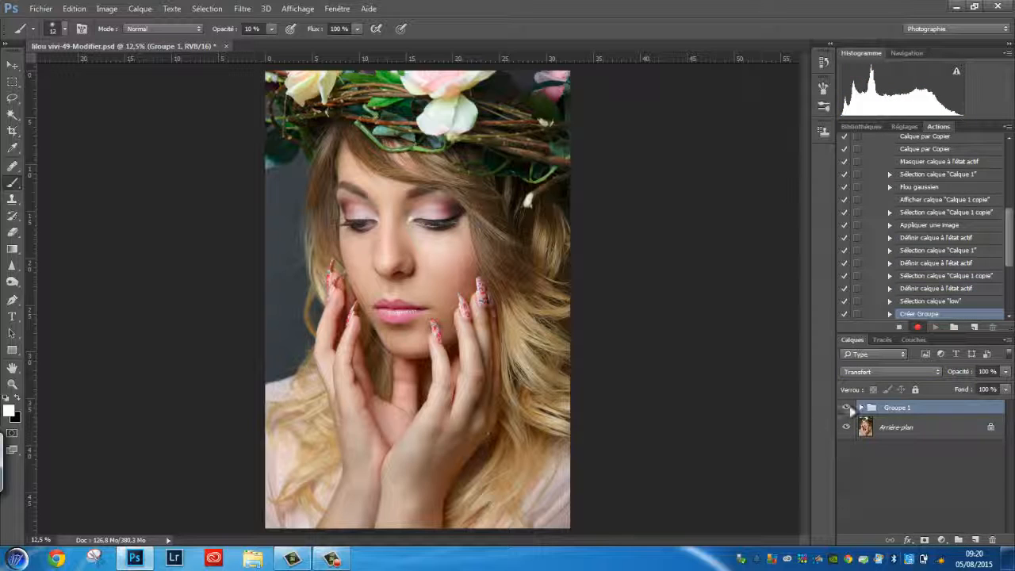
double_click(898, 408)
text(sk)
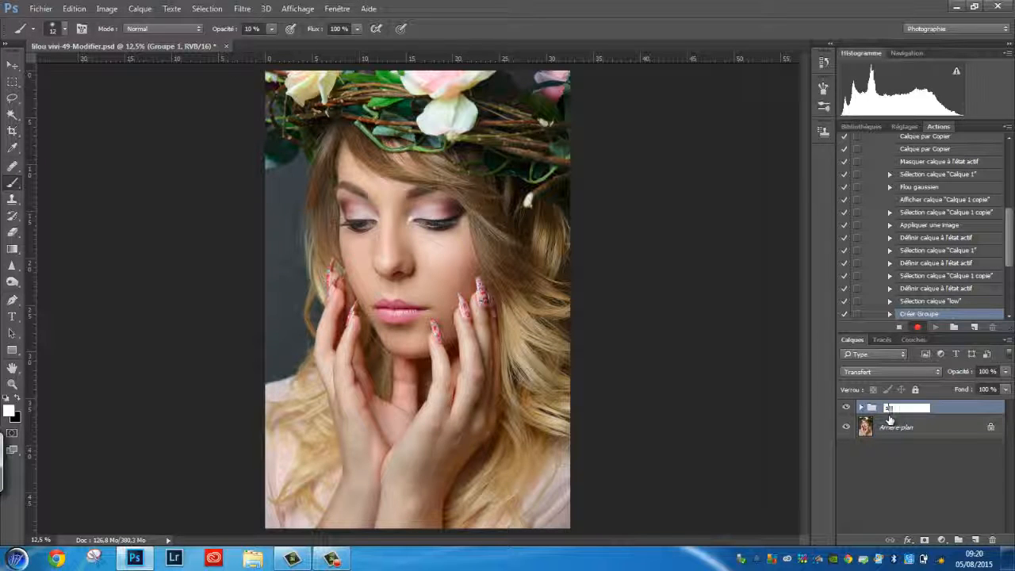
text(lit)
key(Return)
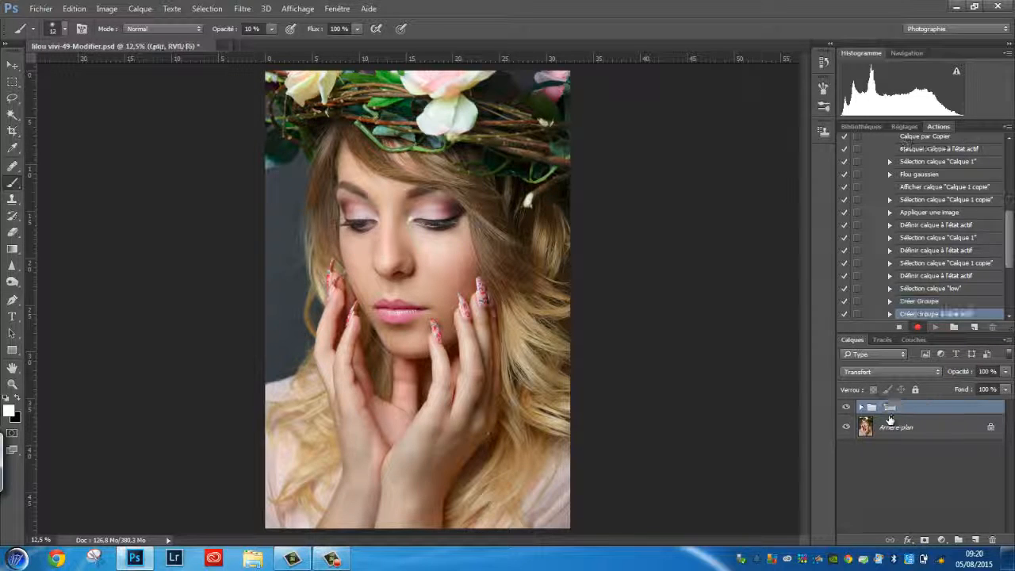
Expand the split group, duplicate the low layer and clip the copy to low.
click(861, 408)
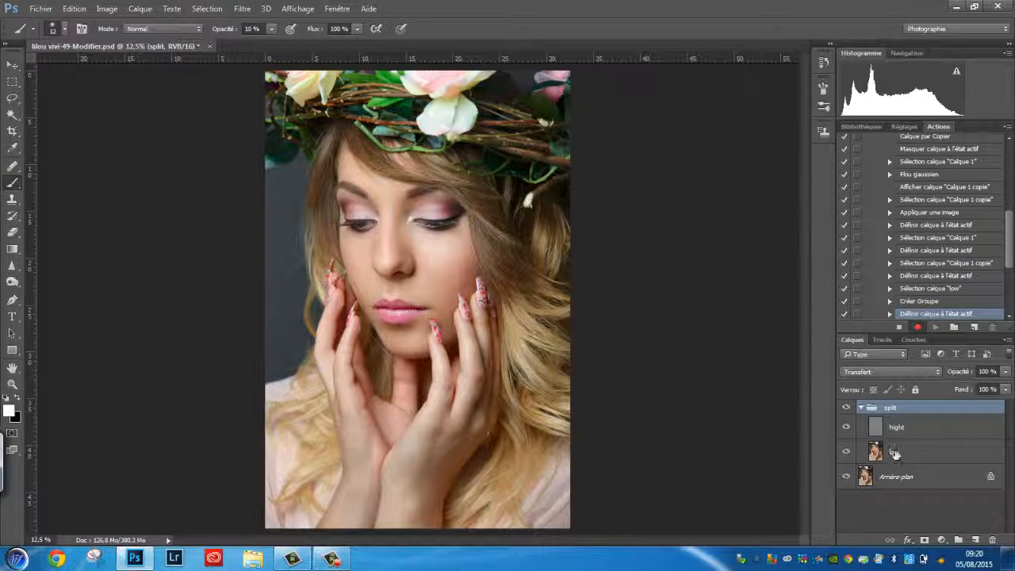
click(895, 454)
key(ctrl+j)
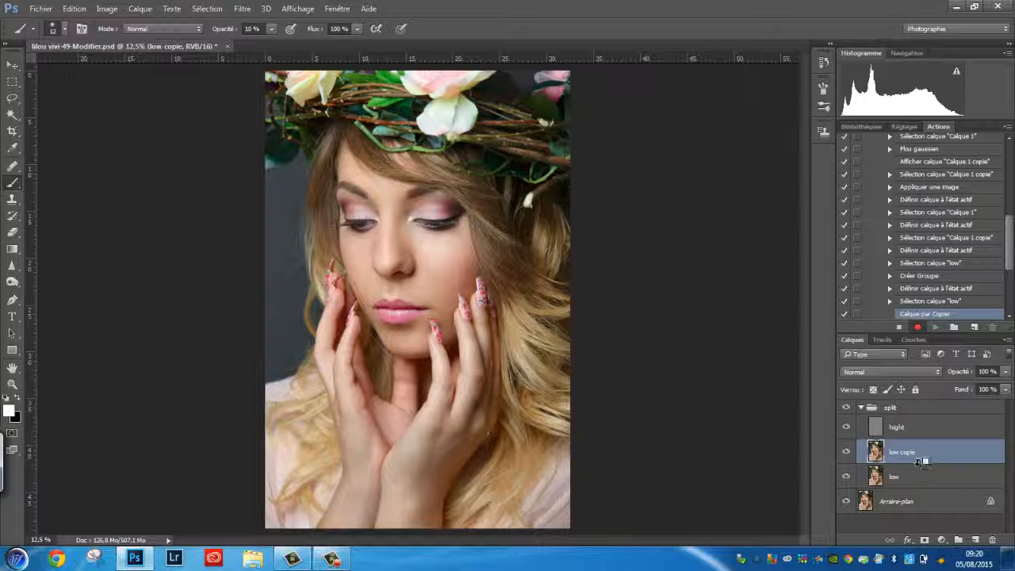
alt+click(921, 461)
Duplicate the hight layer, set the copy's blend mode to Normal and clip it to hight.
click(921, 429)
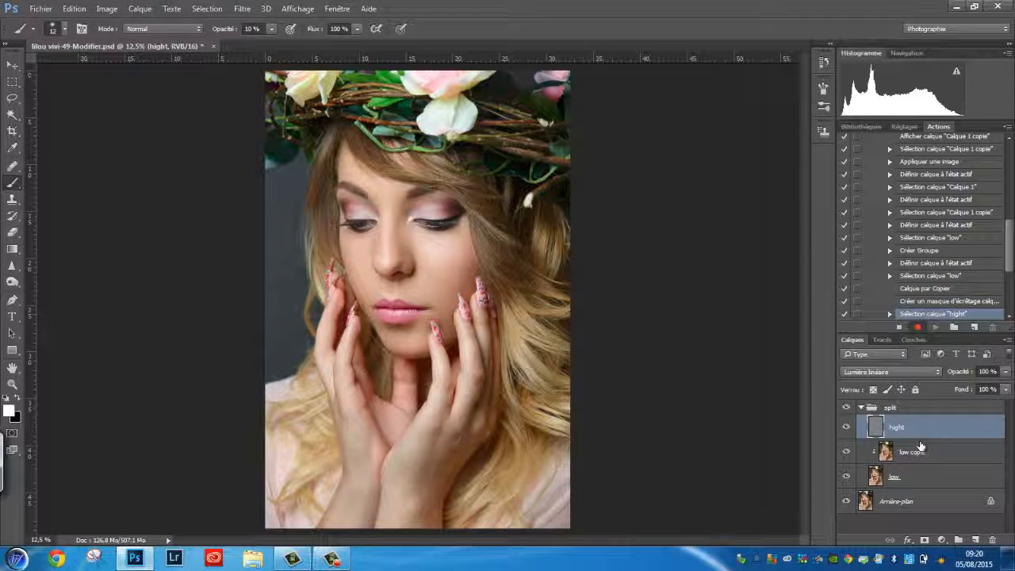
key(ctrl+j)
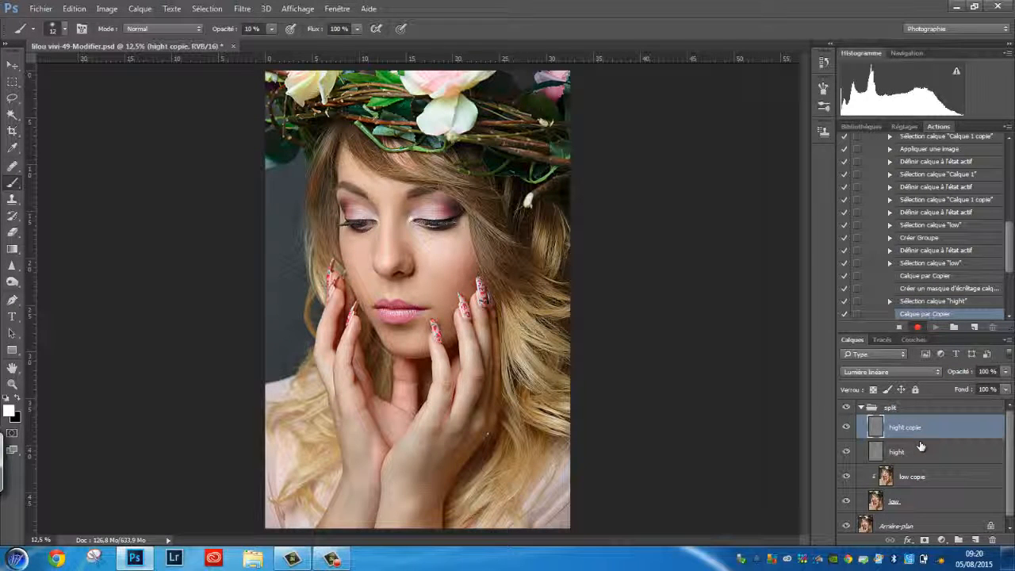
click(893, 372)
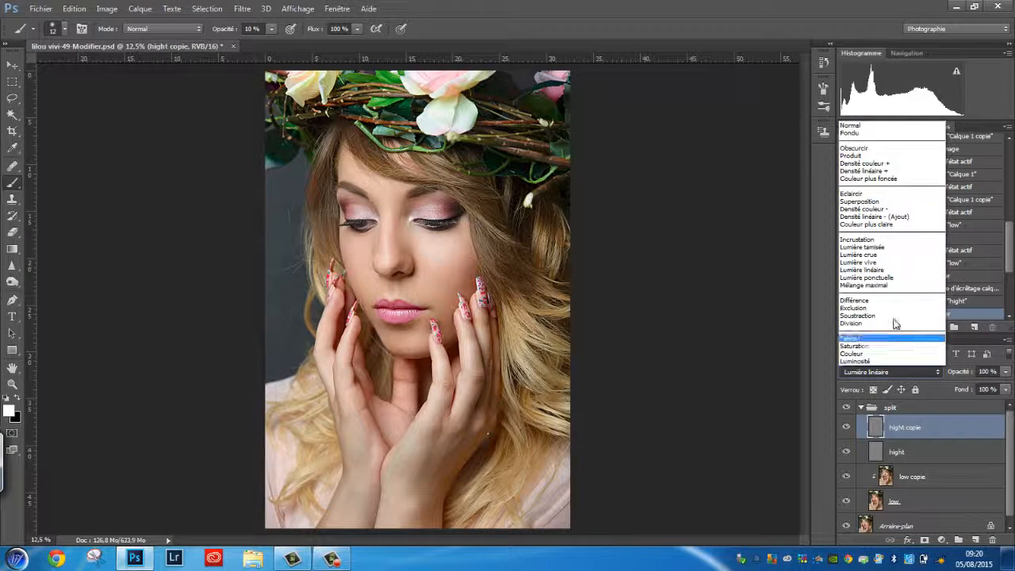
click(893, 127)
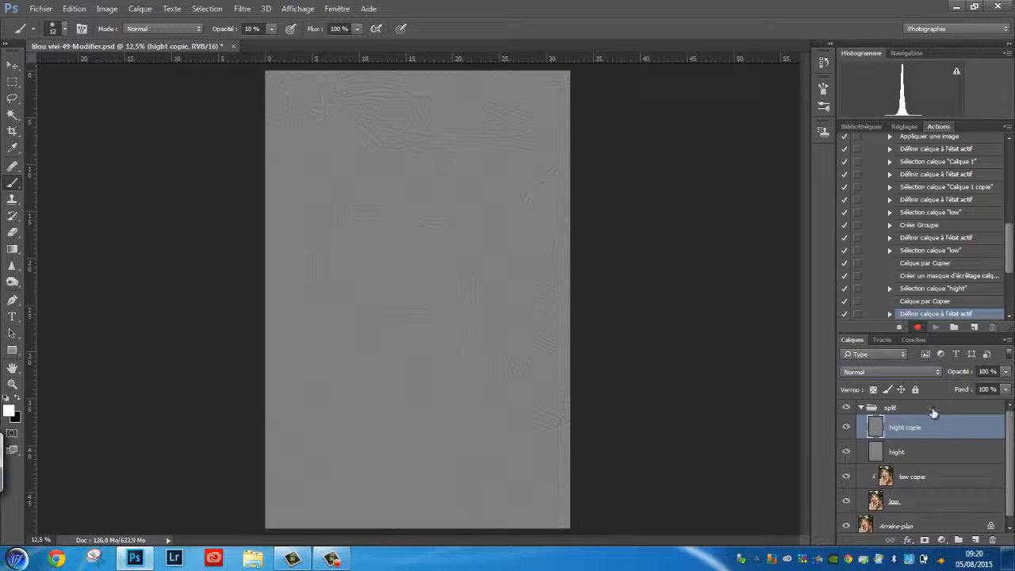
key(ctrl+alt+g)
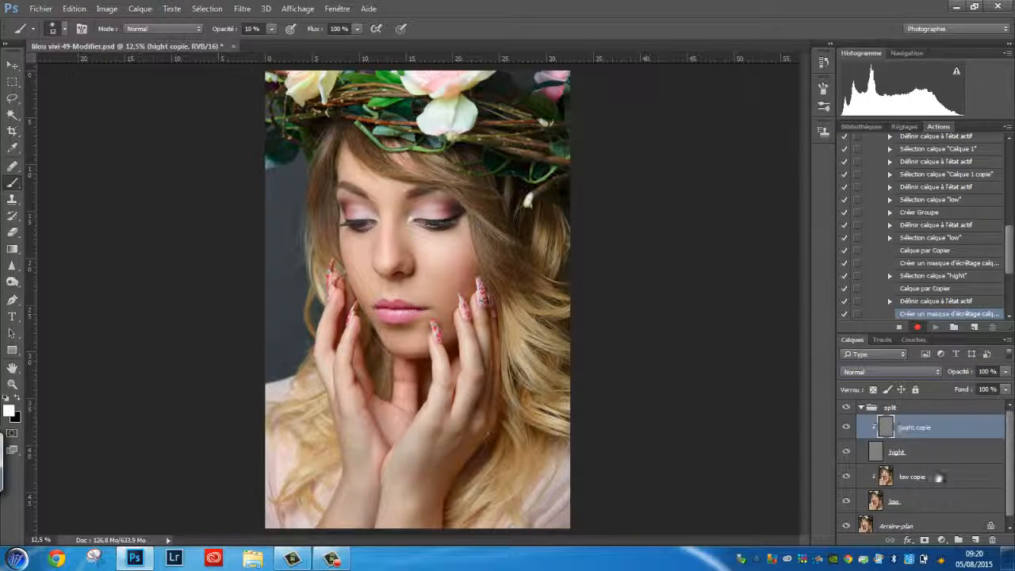
Collapse the split group and add a Curves adjustment layer above it.
click(862, 408)
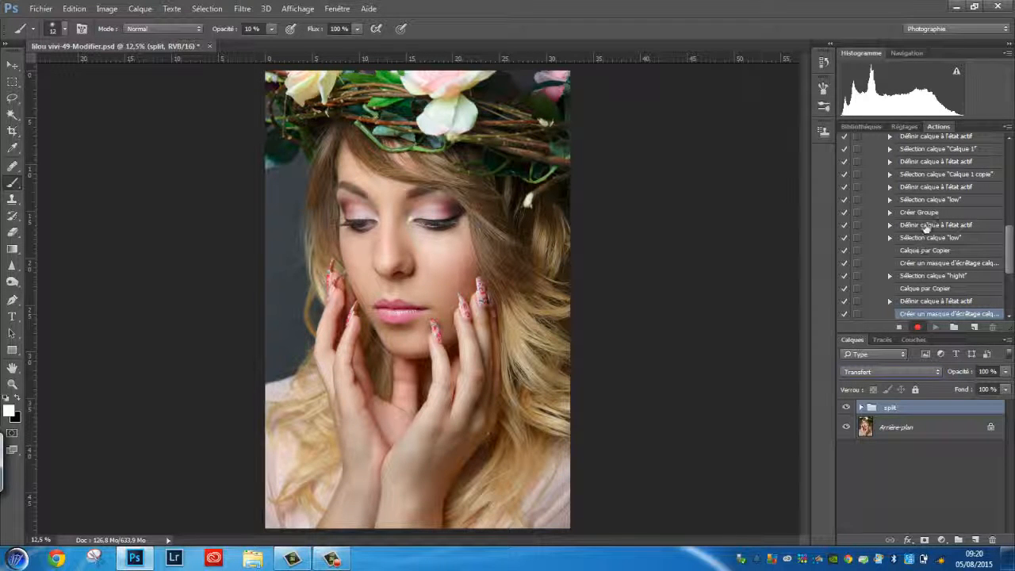
click(941, 539)
click(887, 337)
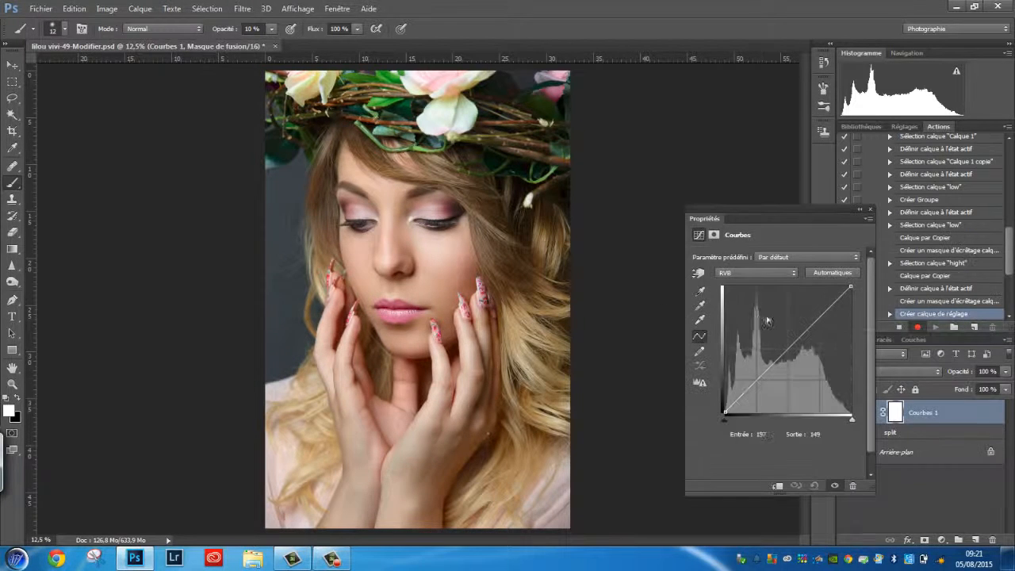
Pull the Curves midpoint down to about input 135, output 115, then invert the adjustment layer's mask.
drag(784, 350, 792, 356)
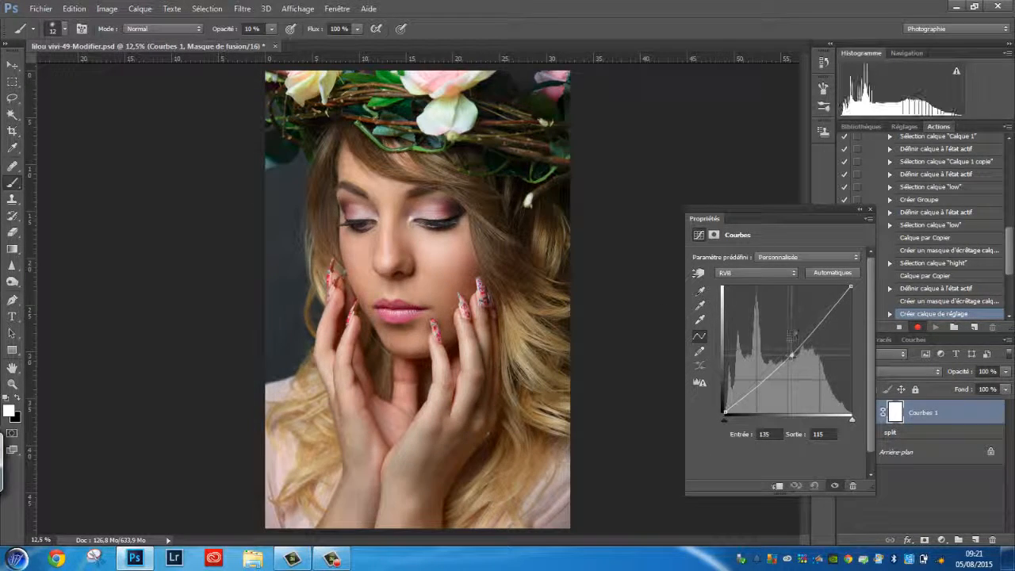
click(870, 209)
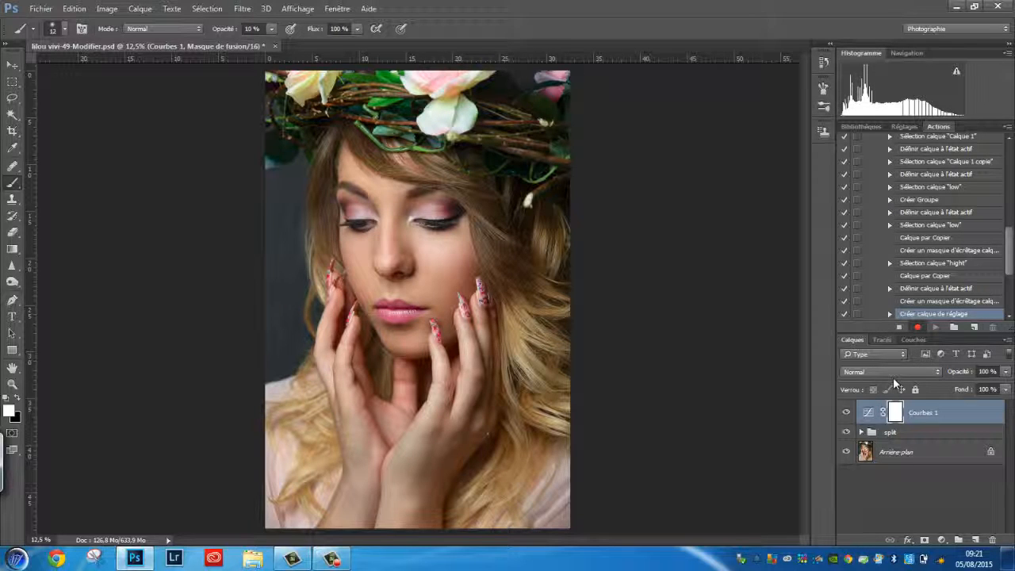
key(ctrl+i)
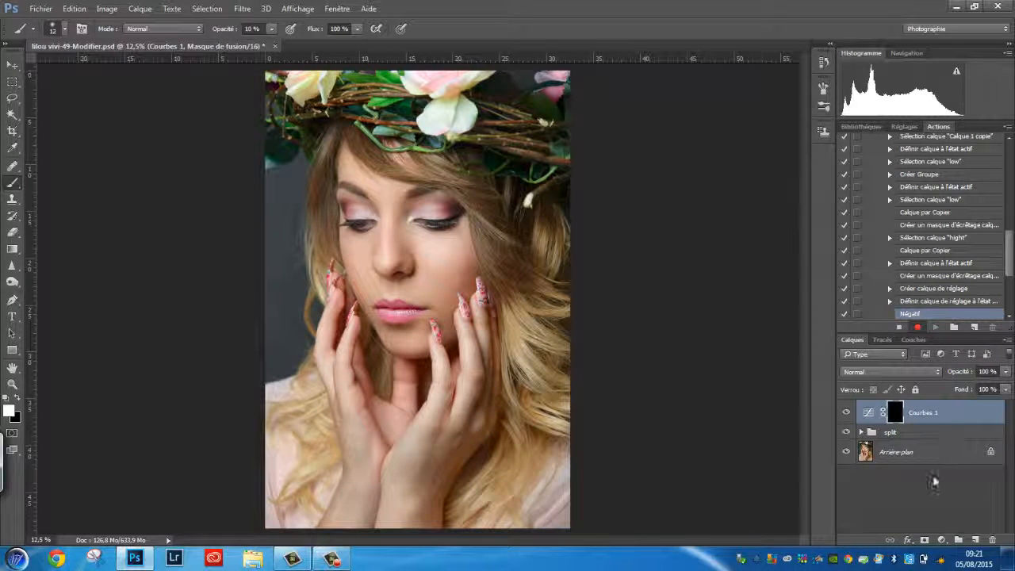
Rename the darkening Curves layer to "sombre".
click(914, 413)
double_click(914, 413)
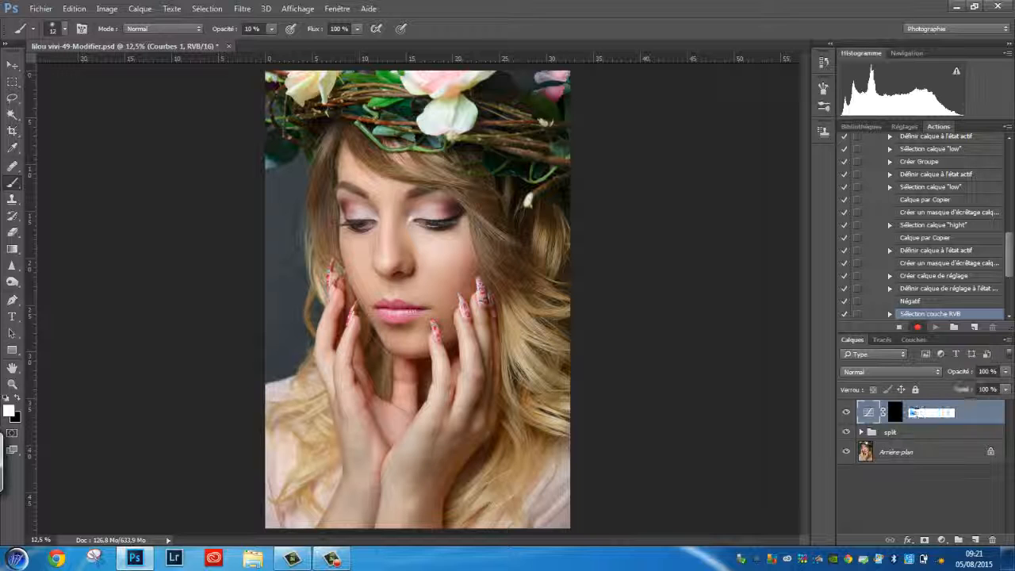
text(sombre)
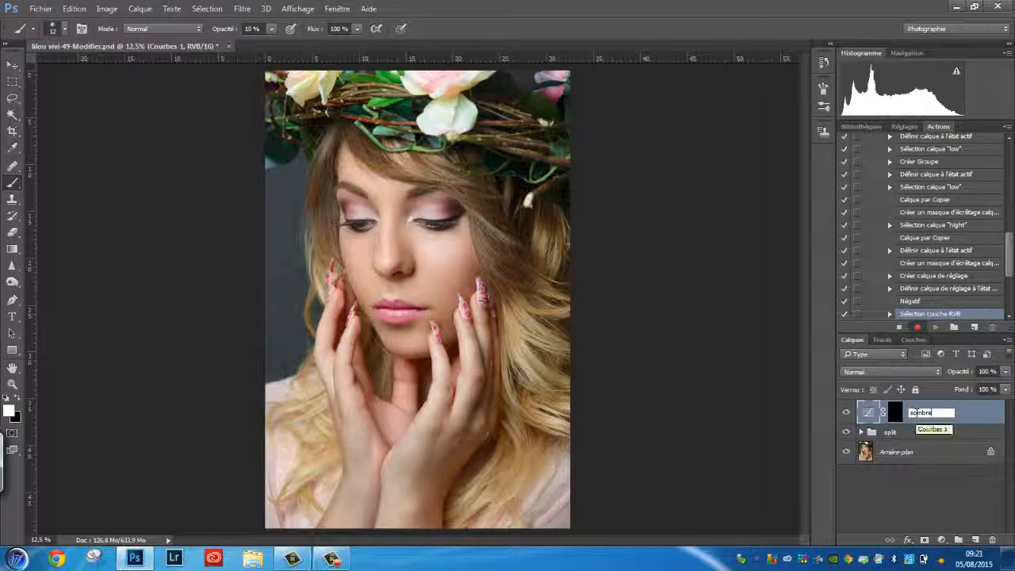
key(Return)
Add another Curves adjustment layer, raise its midpoint to about input 118, output 133, and invert its mask.
click(941, 540)
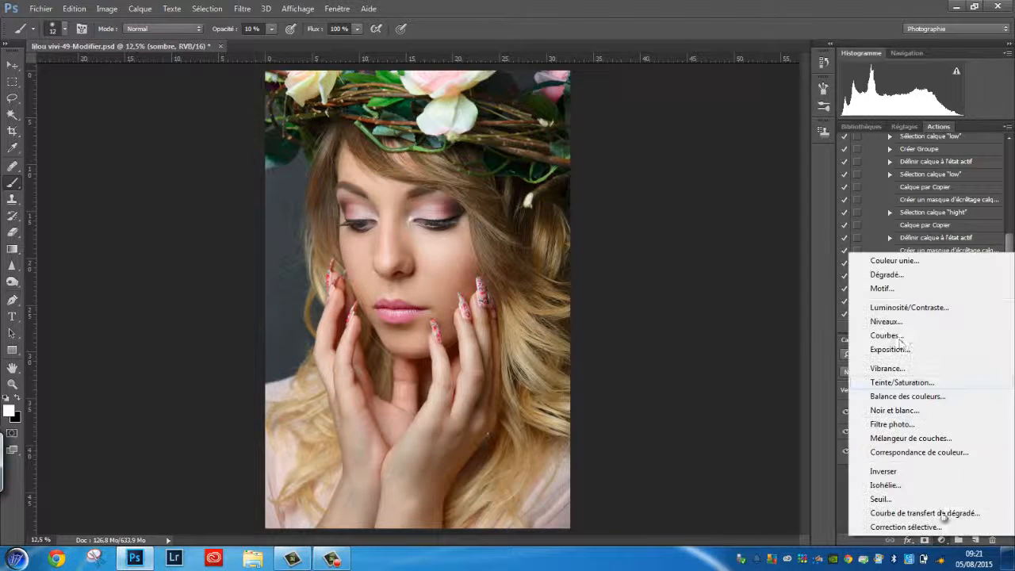
click(887, 335)
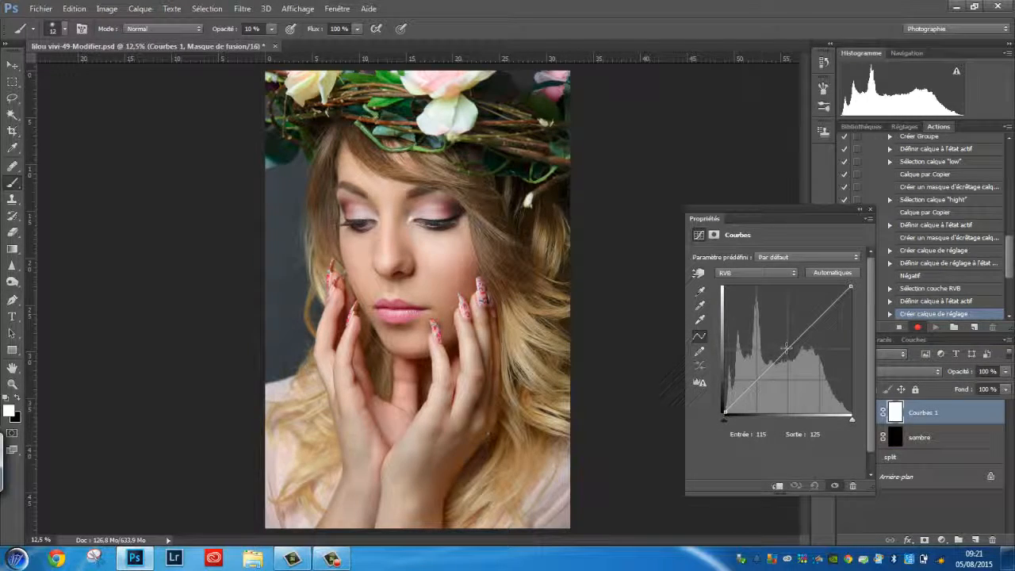
drag(787, 349, 787, 353)
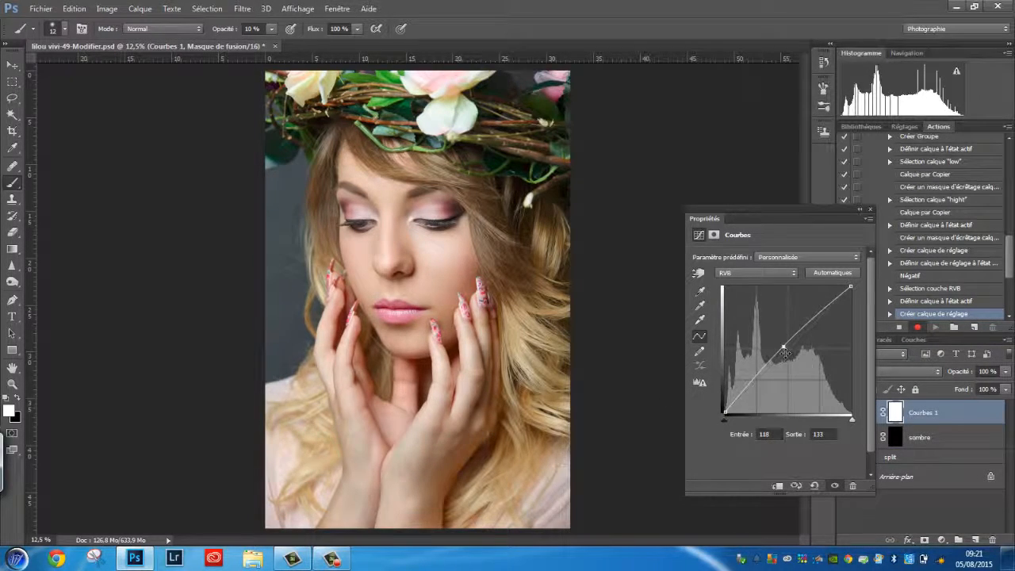
click(871, 210)
key(ctrl+i)
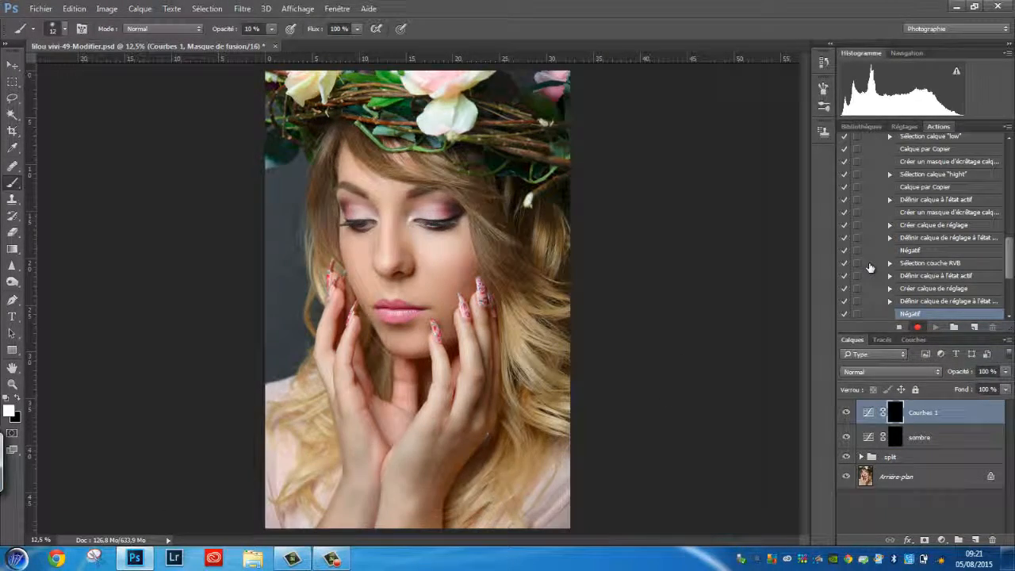
Rename the new Curves layer to "clair" and move it below the sombre layer.
double_click(924, 415)
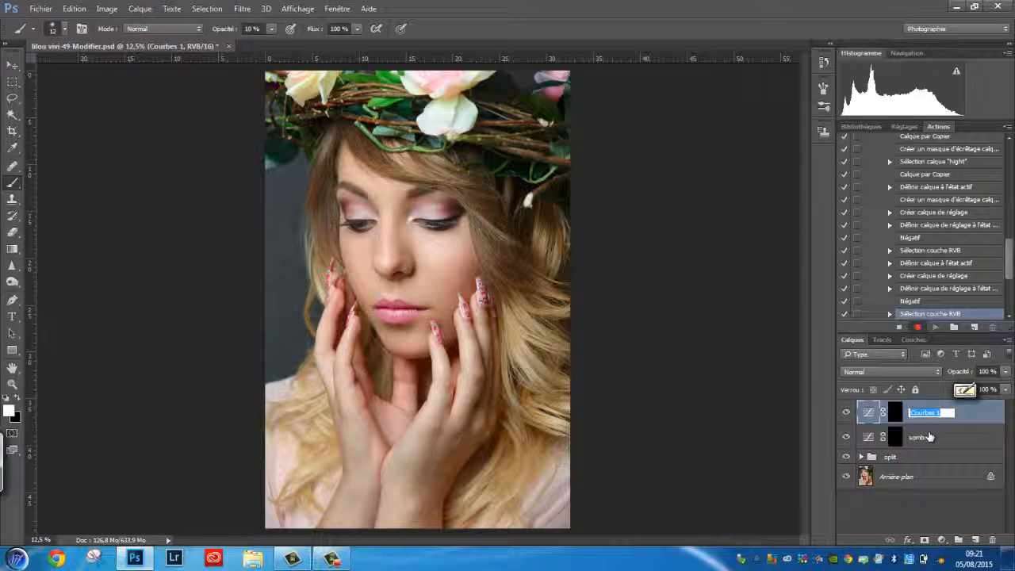
text(clair)
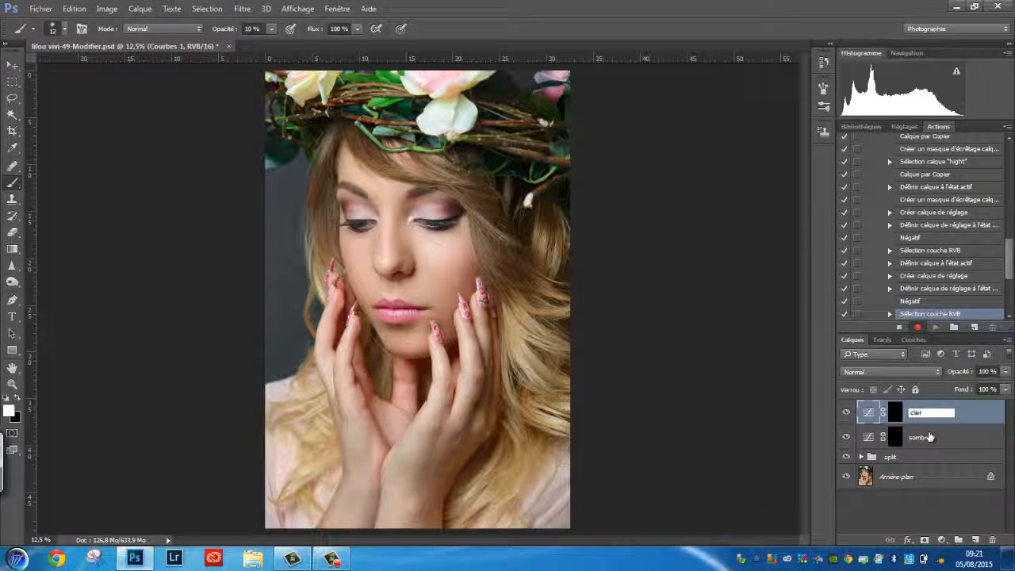
key(Return)
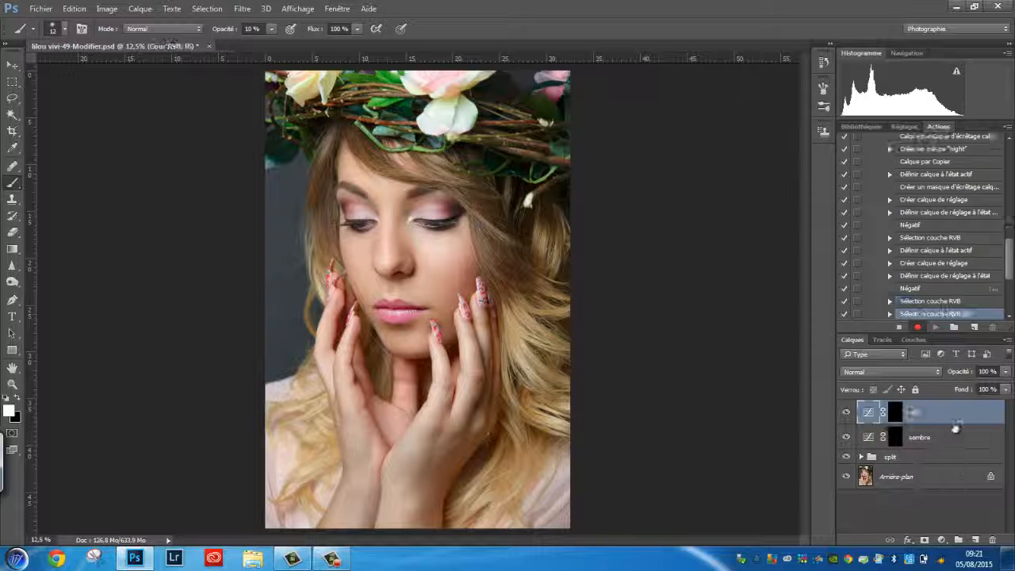
drag(954, 414, 931, 449)
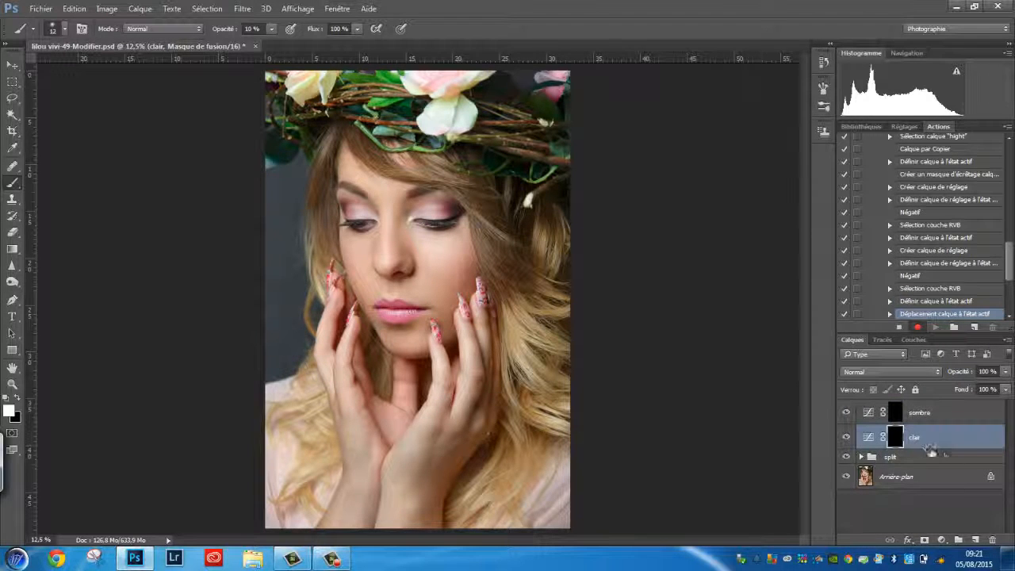
Group the sombre and clair layers together and name the group "d&b".
shift+click(919, 412)
key(ctrl+g)
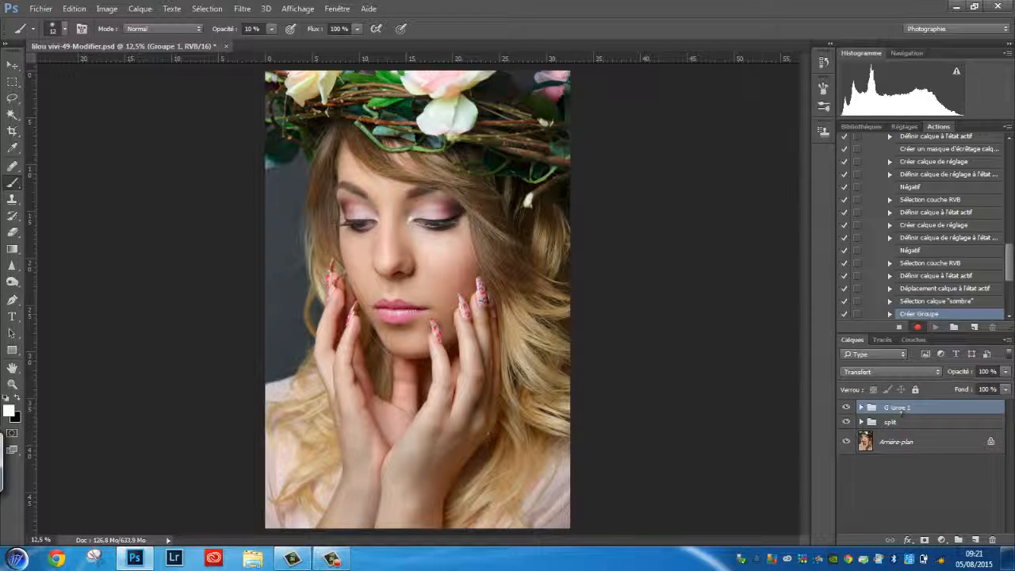
double_click(897, 407)
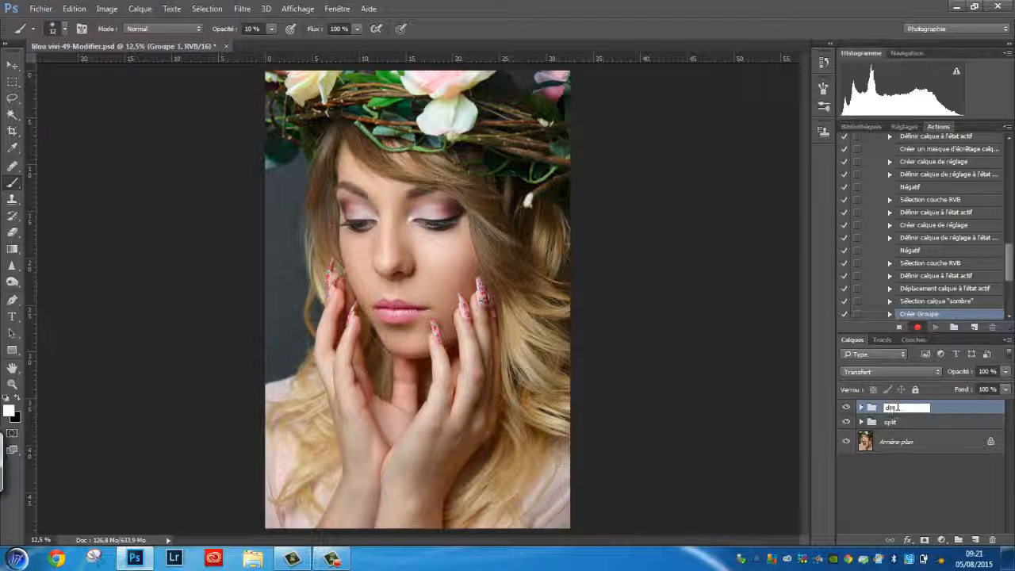
key(Return)
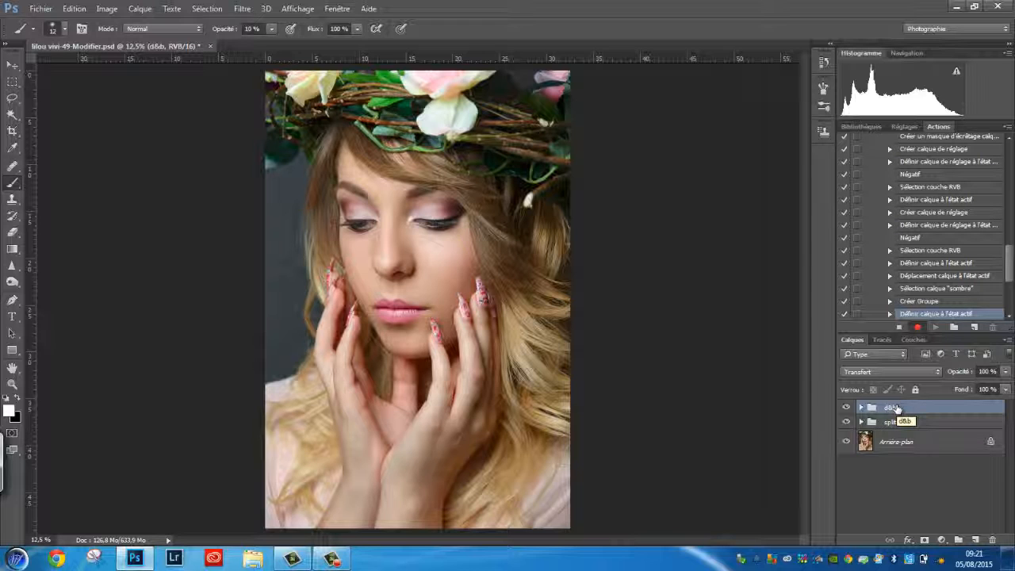
Duplicate the d&b group three times.
key(ctrl+j)
key(ctrl+j)
key(ctrl+j)
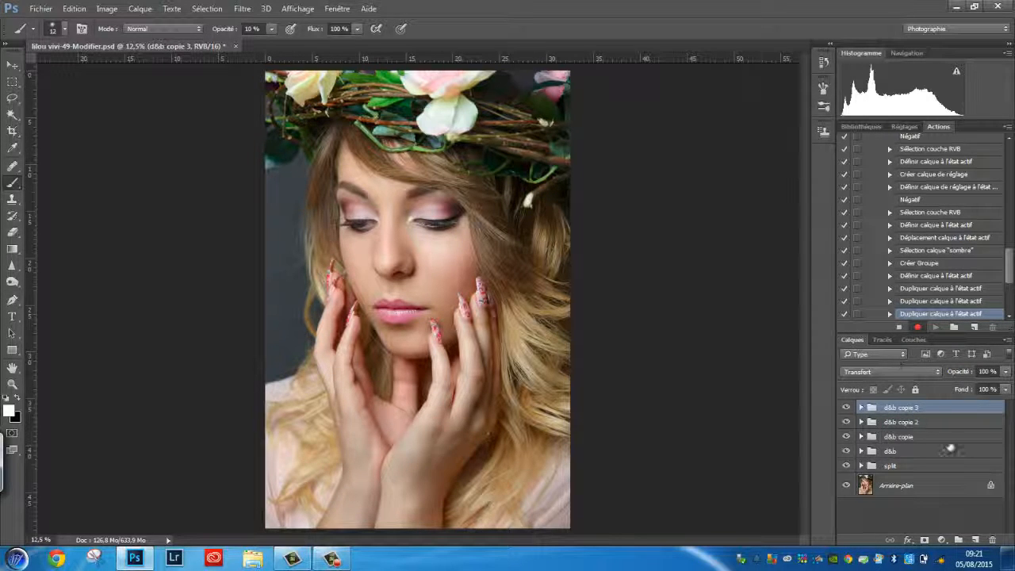
Add a Channel Mixer adjustment layer set to Monochrome with Red -100, Green 0 and Blue +200.
click(941, 540)
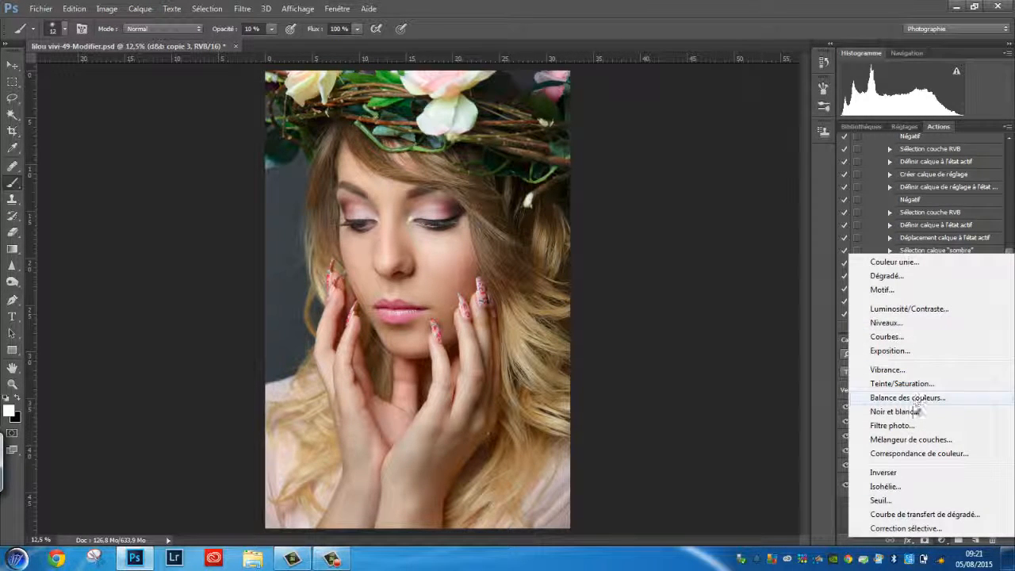
click(908, 439)
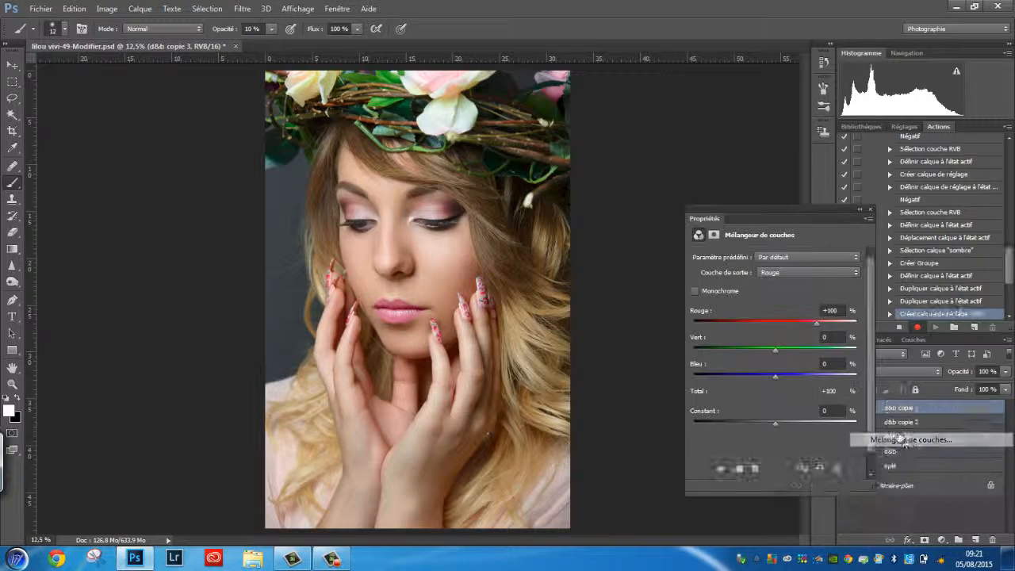
click(696, 293)
drag(836, 311, 818, 312)
text(-10)
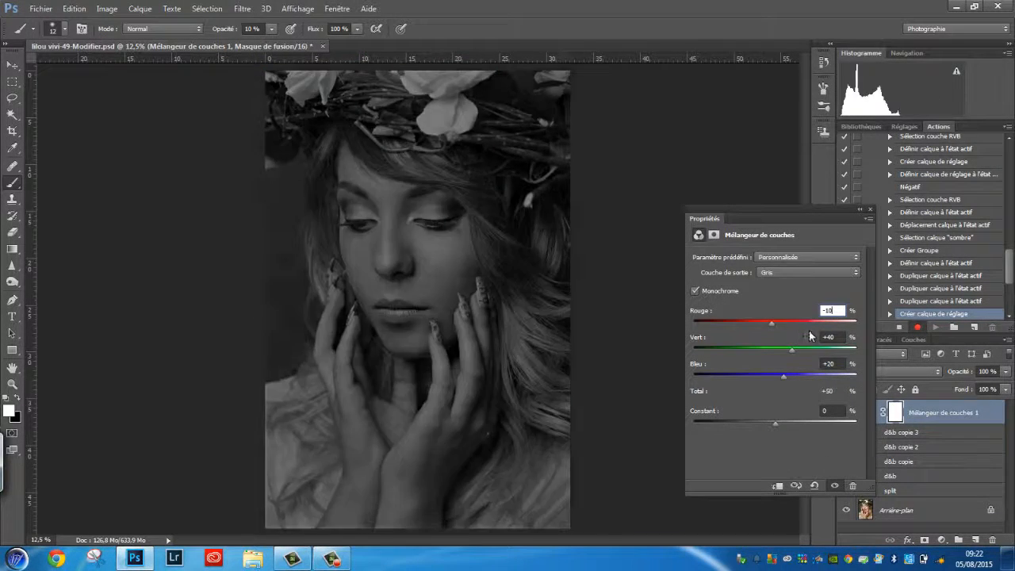
text(0)
key(Tab)
text(0)
key(Tab)
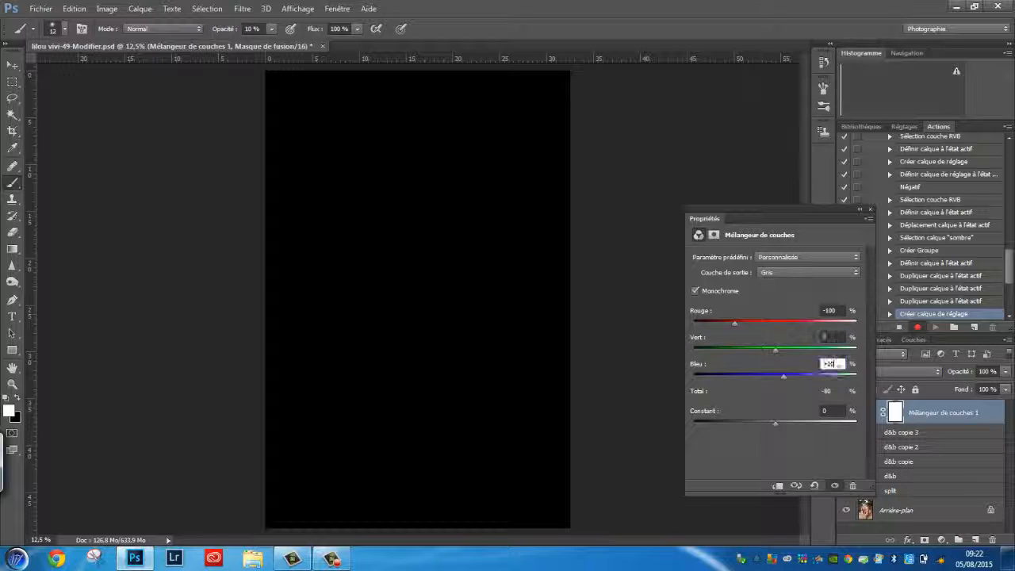
text(200)
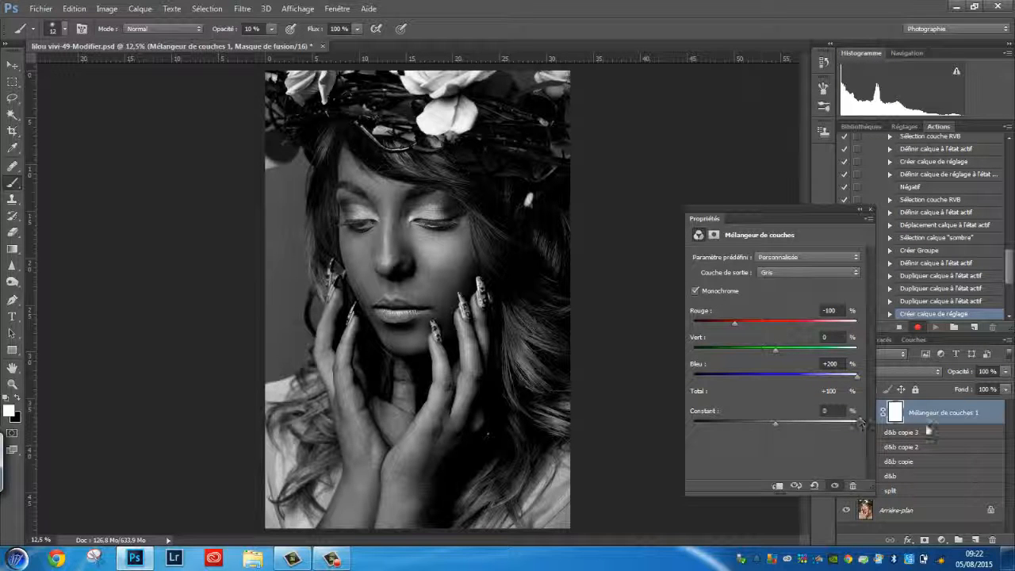
click(862, 210)
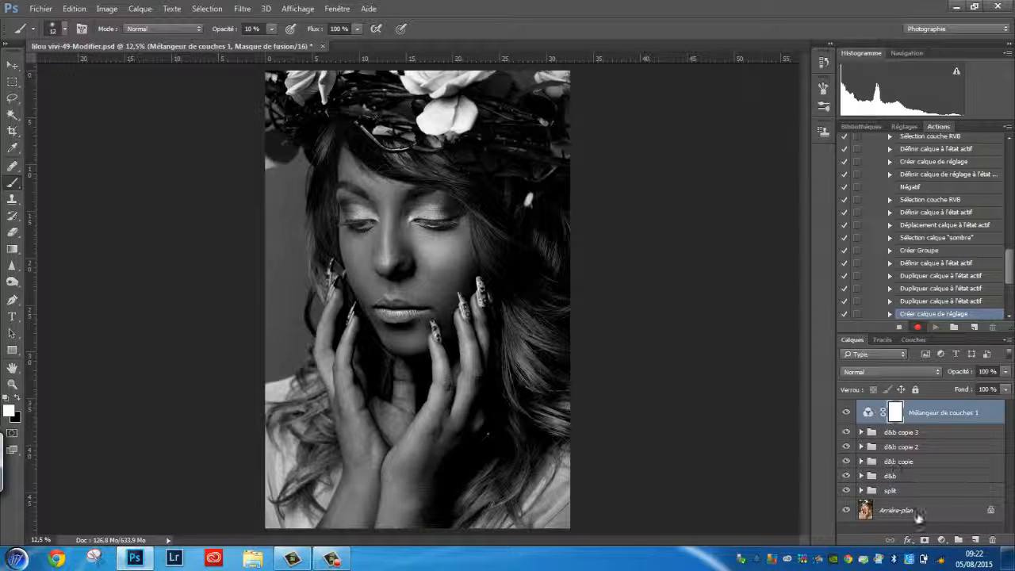
Add a Curves adjustment layer above it and pull the midpoint down to about input 178, output 79.
click(941, 540)
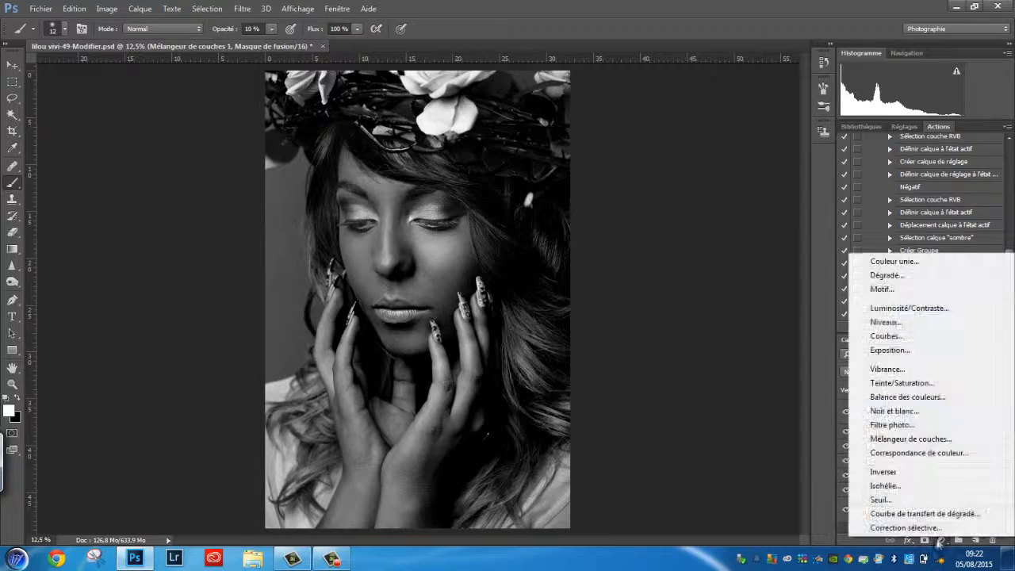
click(888, 342)
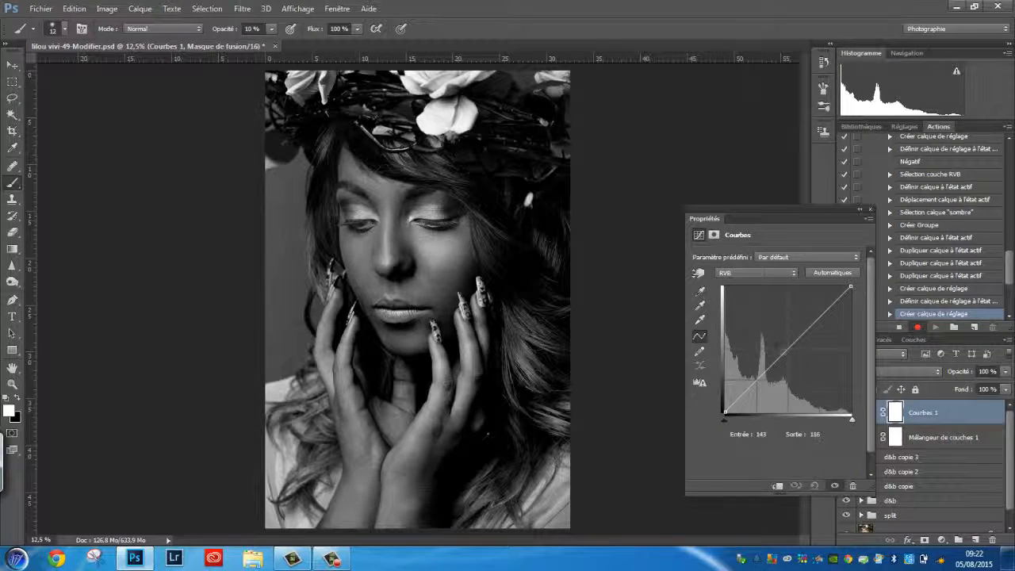
drag(796, 355, 813, 373)
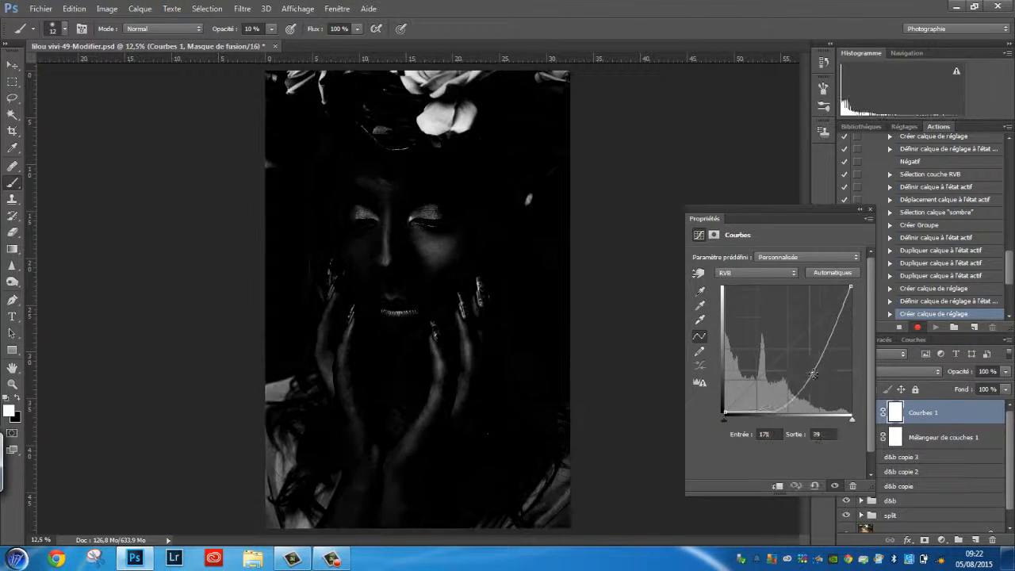
click(870, 209)
Toggle the Curves and Channel Mixer layers' visibility on and off, ending with the Curves layer hidden.
click(847, 413)
click(846, 438)
click(847, 412)
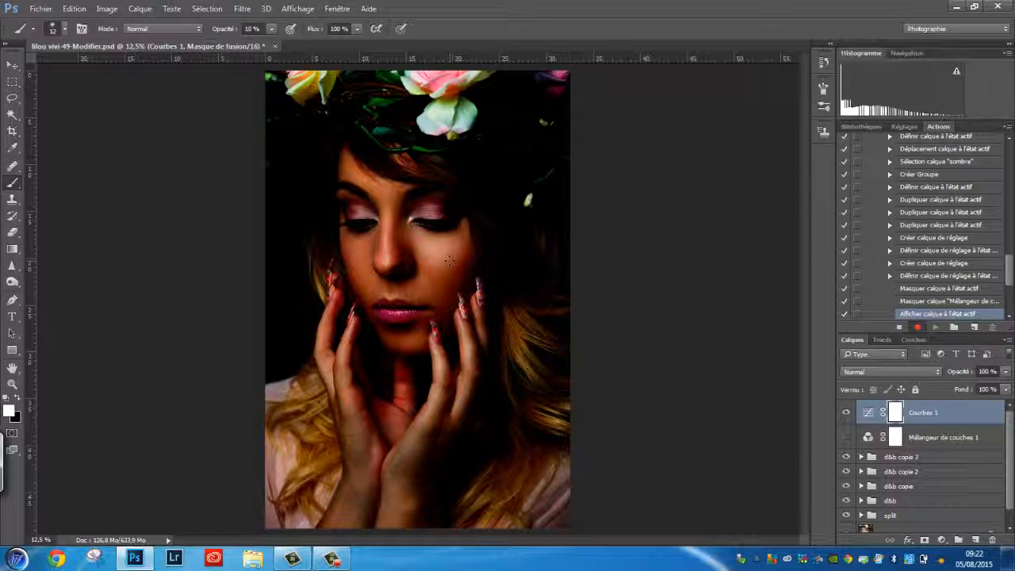
click(847, 437)
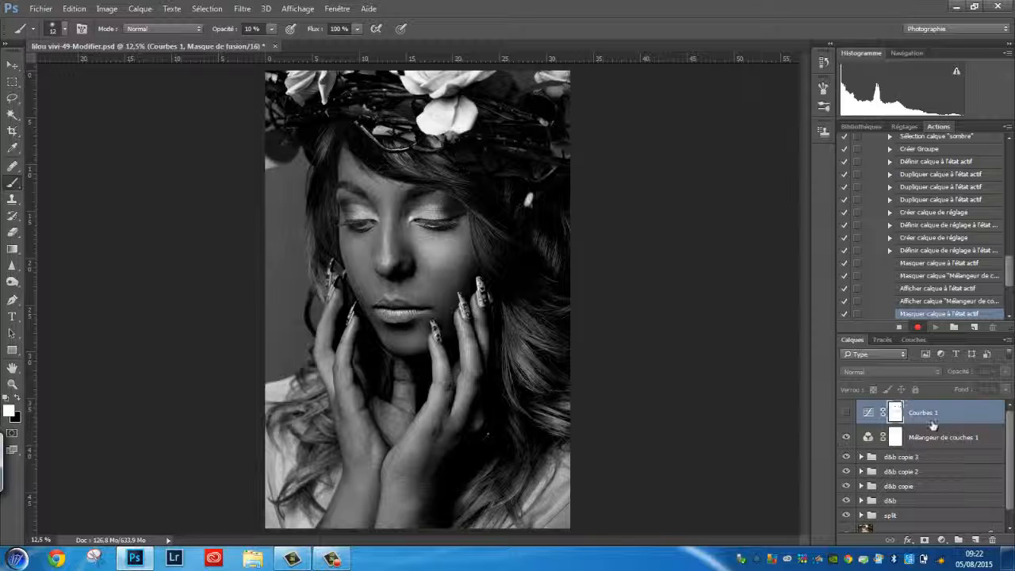
click(847, 413)
Group the Curves and Channel Mixer layers and name the group "check layer".
shift+click(944, 437)
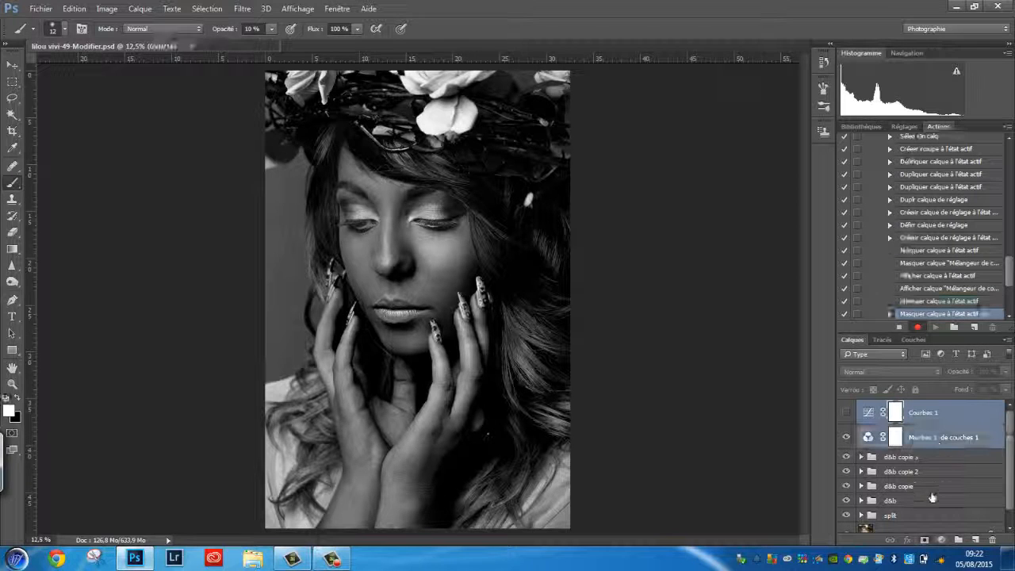
click(958, 539)
double_click(896, 409)
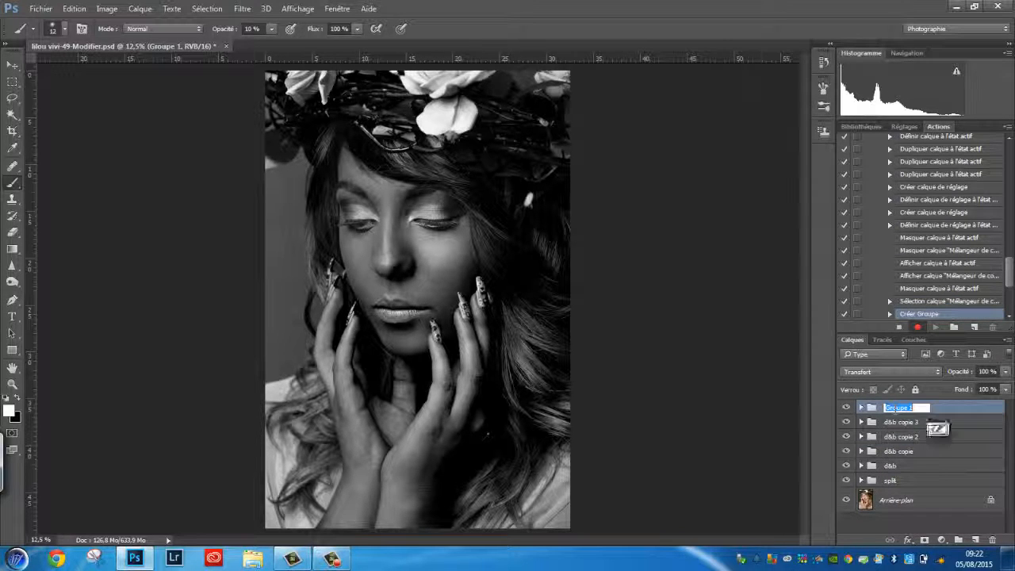
text(check)
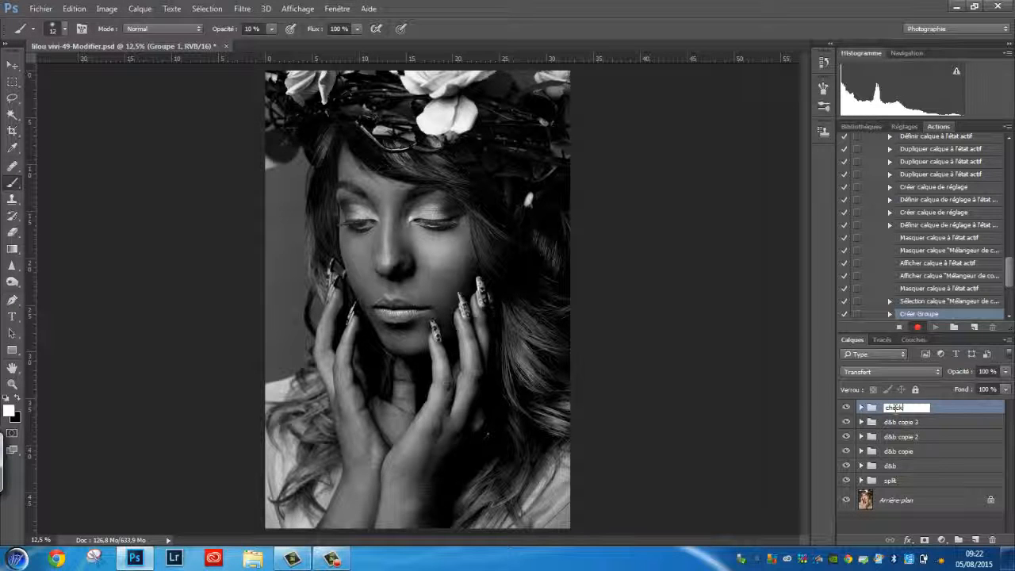
text(er)
key(Return)
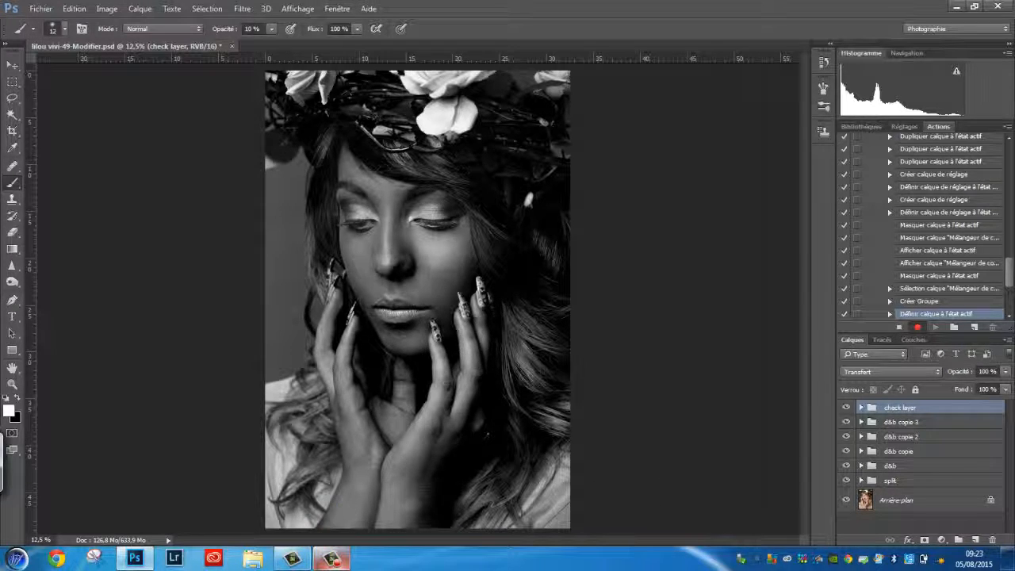
Select all groups from check layer down to split and stop recording the action.
shift+click(890, 481)
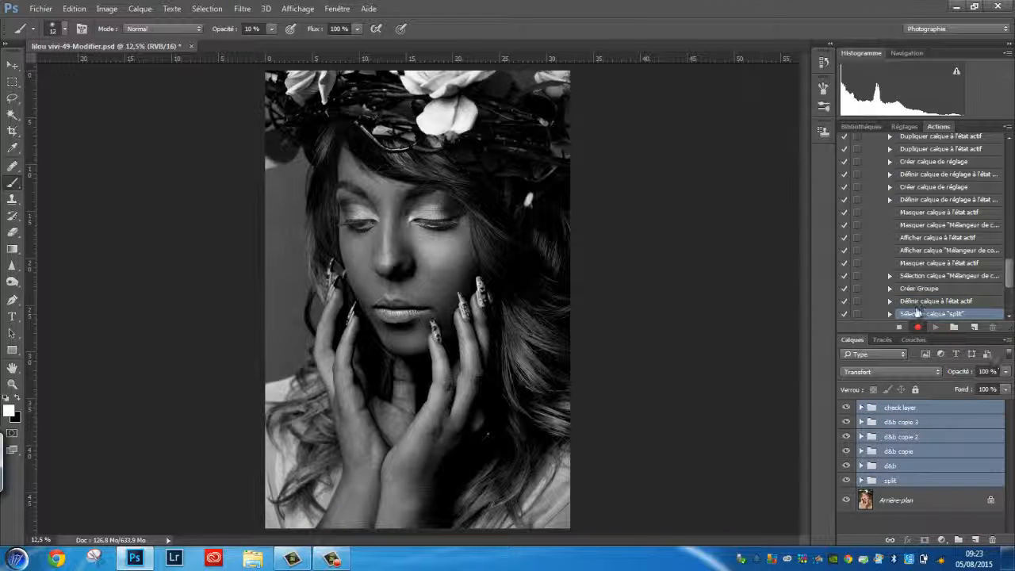
click(899, 327)
Browse the Actions list and collapse the perso action set.
drag(1010, 277, 1011, 181)
click(881, 220)
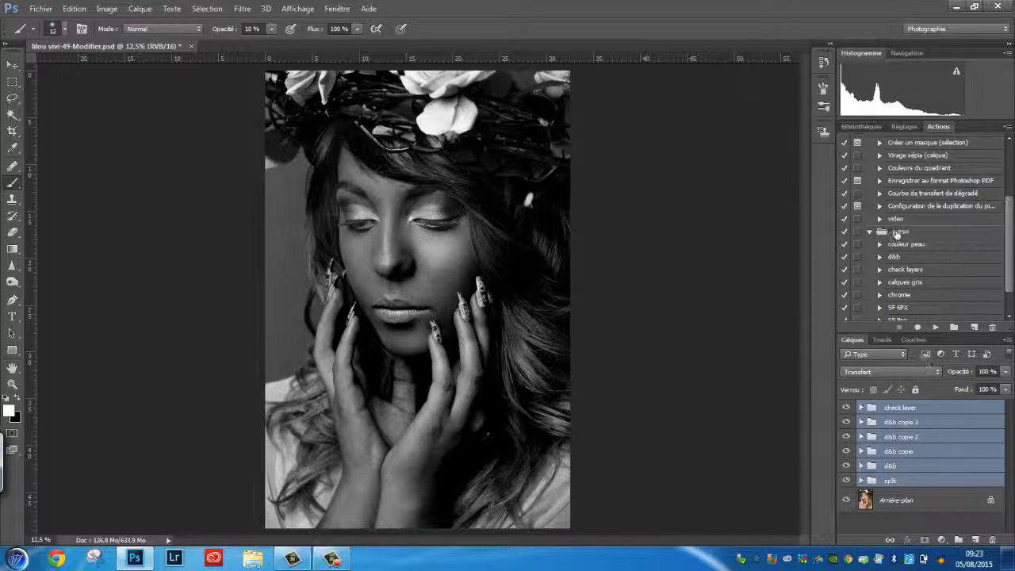
click(871, 232)
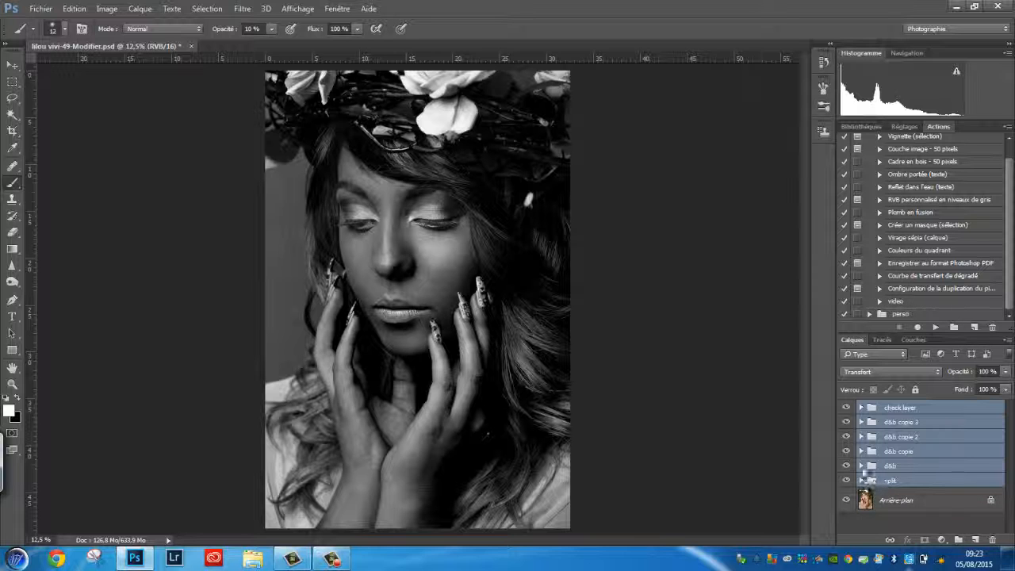
Delete all the retouching groups, then select and play the video action on the original portrait.
drag(966, 455, 992, 540)
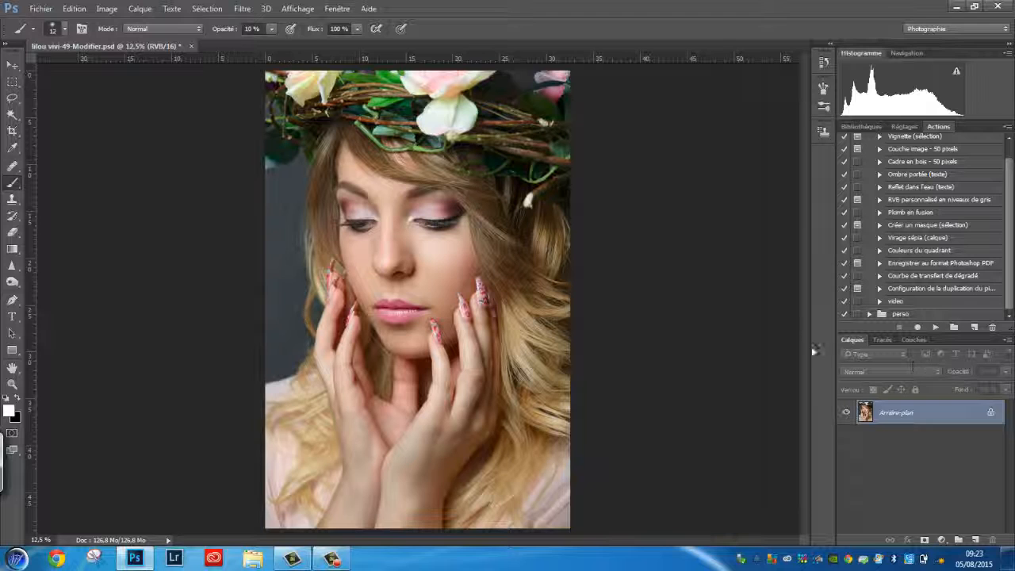
click(896, 303)
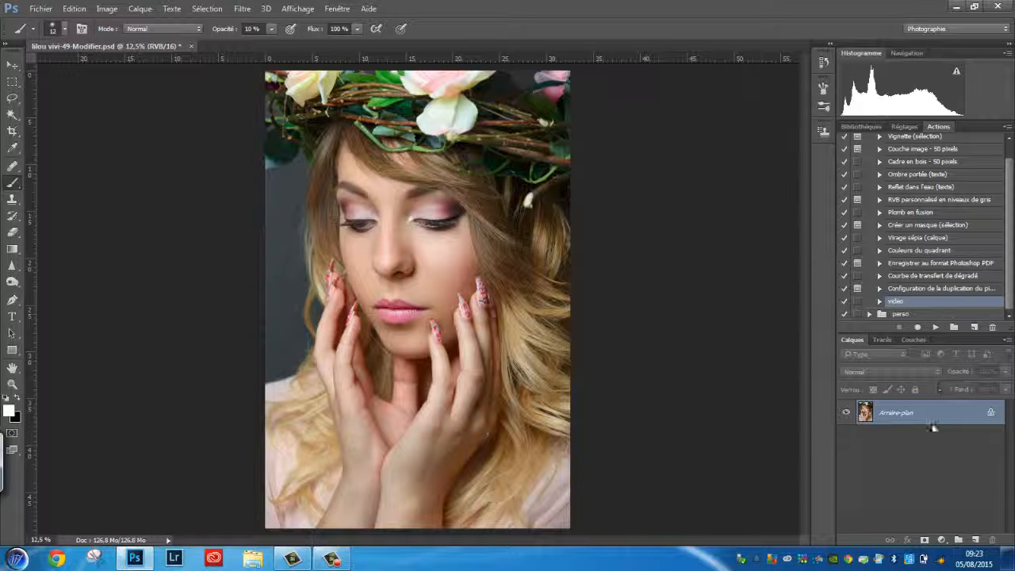
click(936, 327)
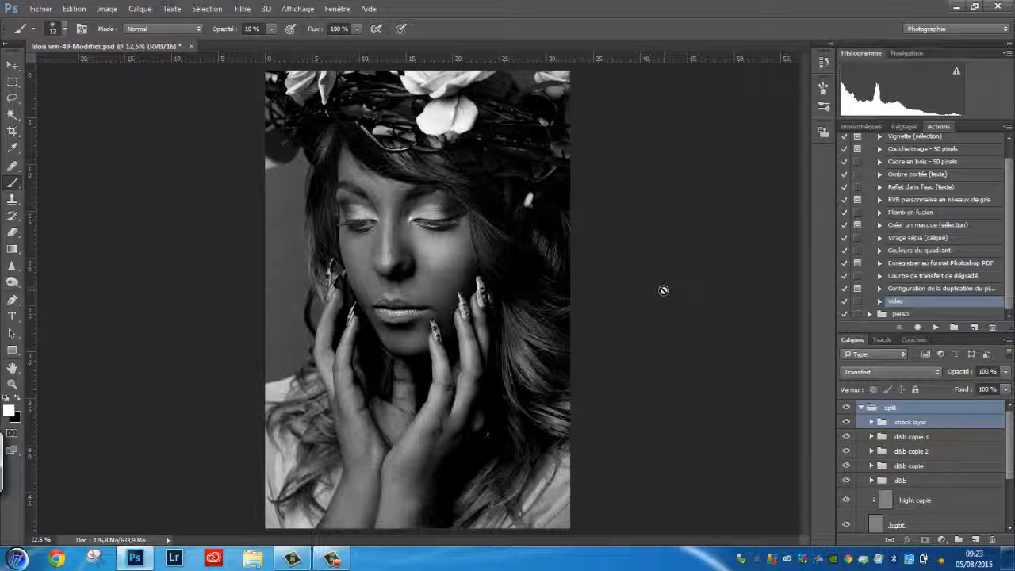
Inspect the layer stack produced by the action, opening and closing the d&b group.
drag(1010, 443, 1010, 466)
click(871, 446)
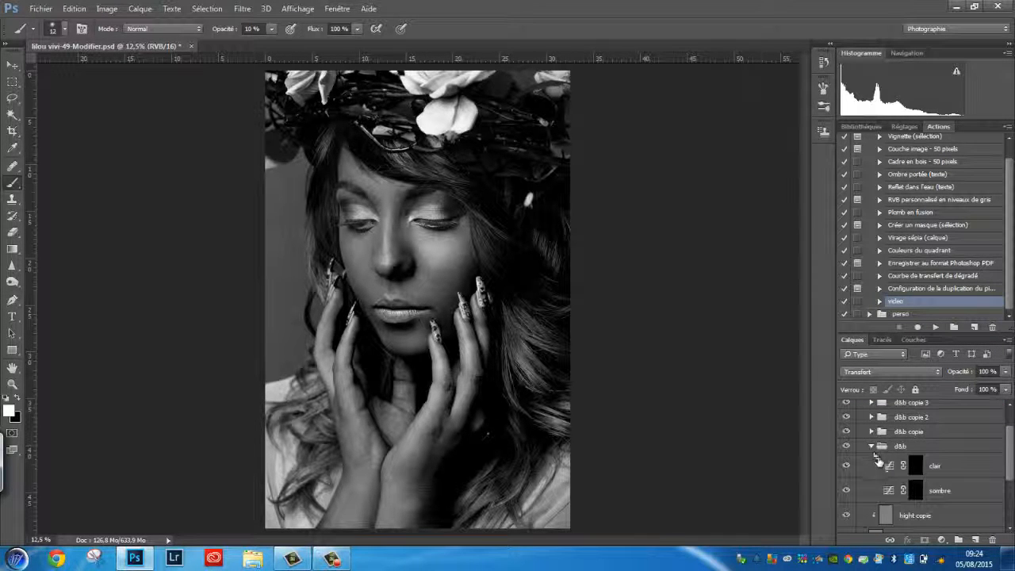
click(871, 446)
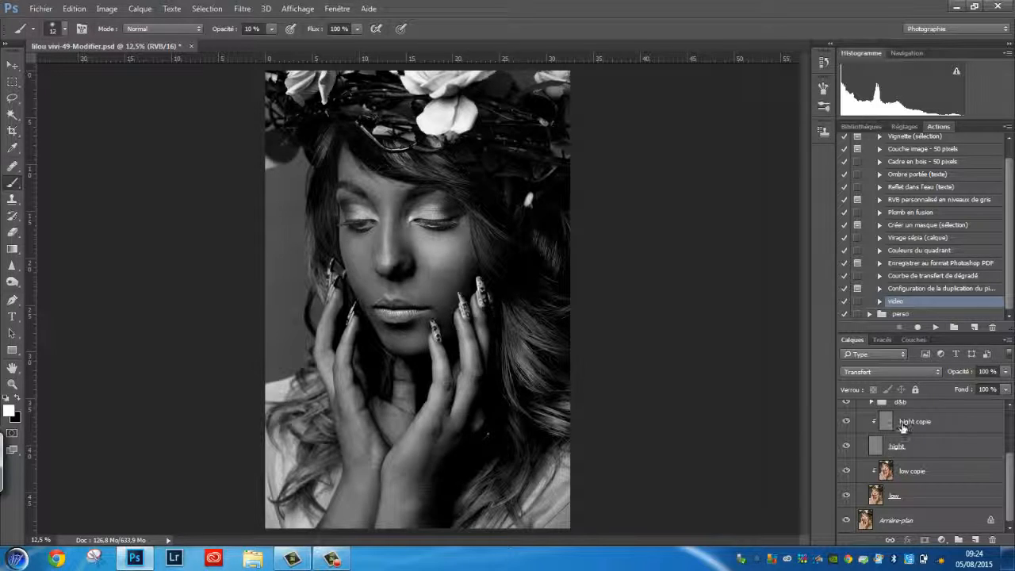
drag(1010, 488, 1011, 446)
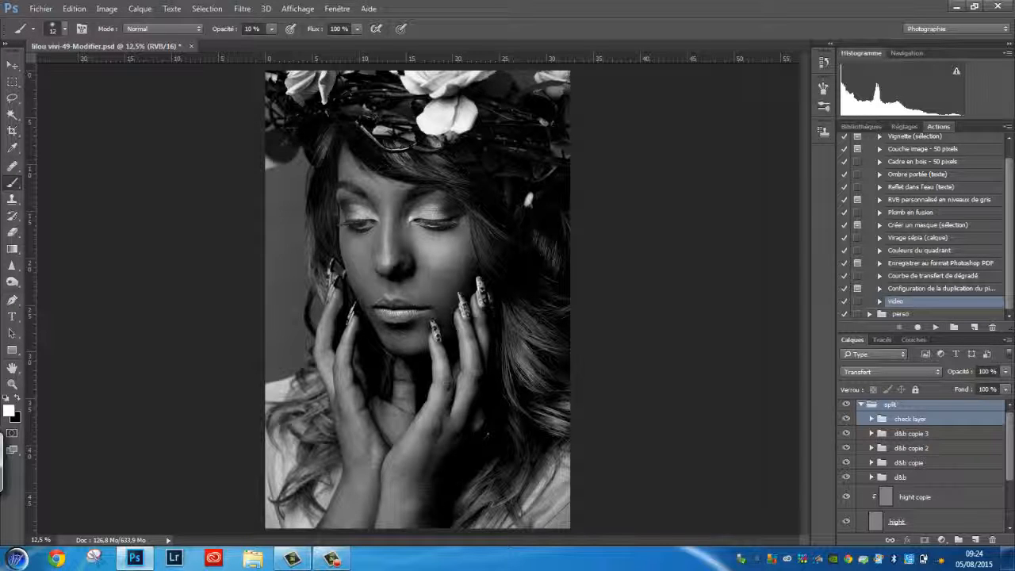
scroll(991, 445, down, 1)
scroll(991, 445, up, 2)
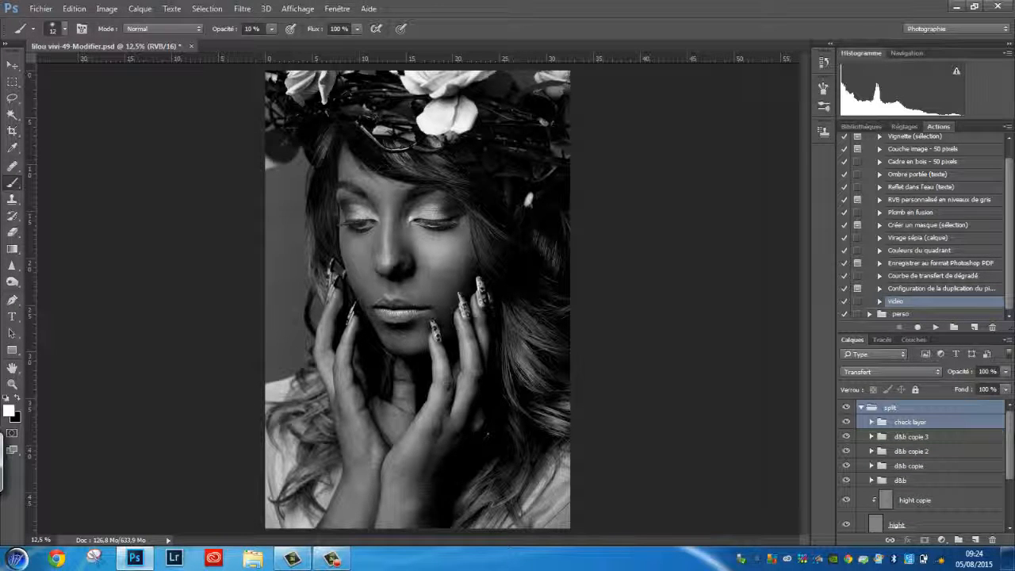